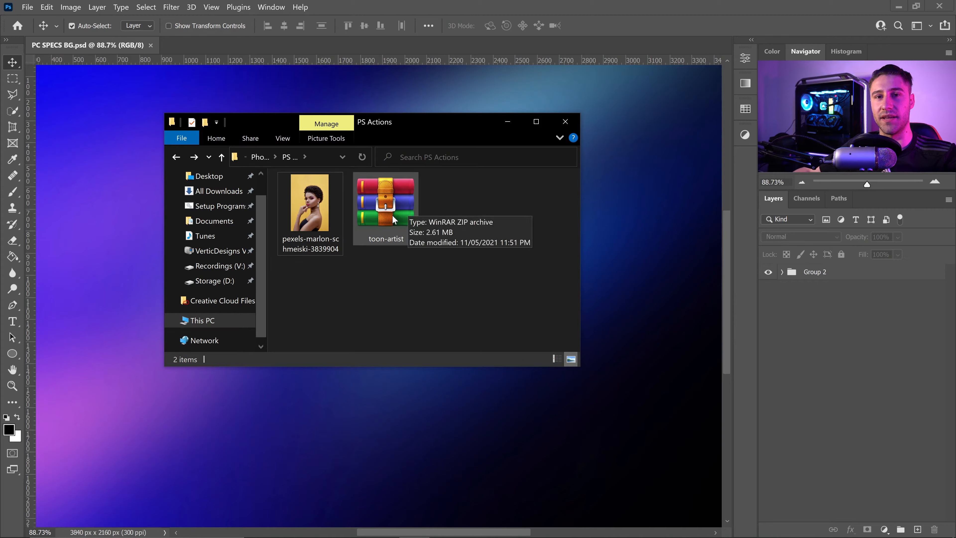
Extract the toon-artist archive into its own folder beside the archive in PS Actions
right_click(385, 194)
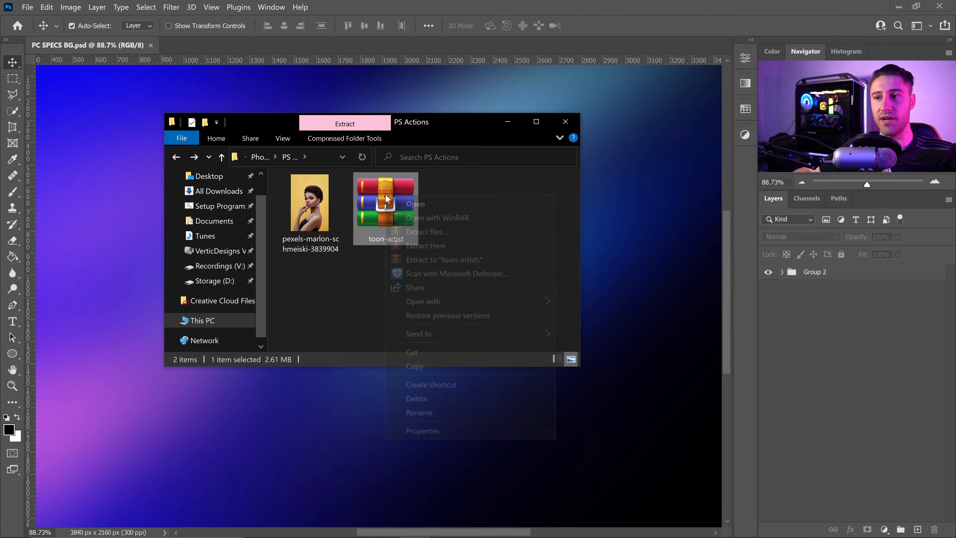
click(434, 229)
click(515, 404)
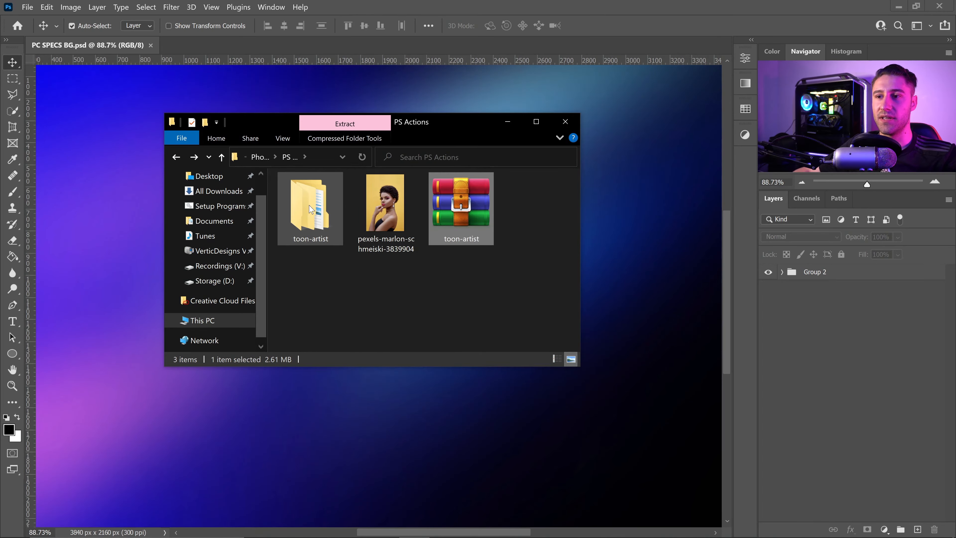
Open the inner toon-artist folder to examine the extracted action, guide and pattern files, and return to Photoshop
double_click(310, 209)
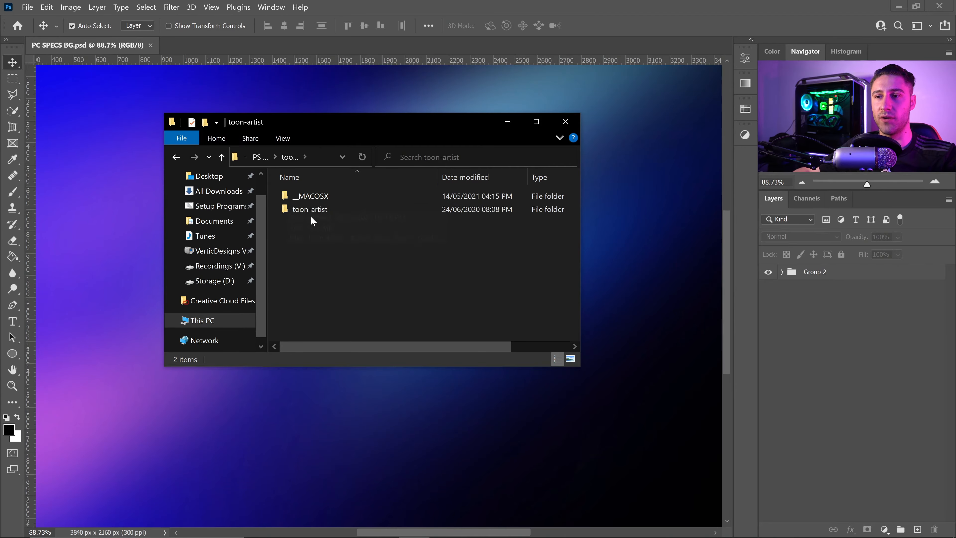
double_click(308, 210)
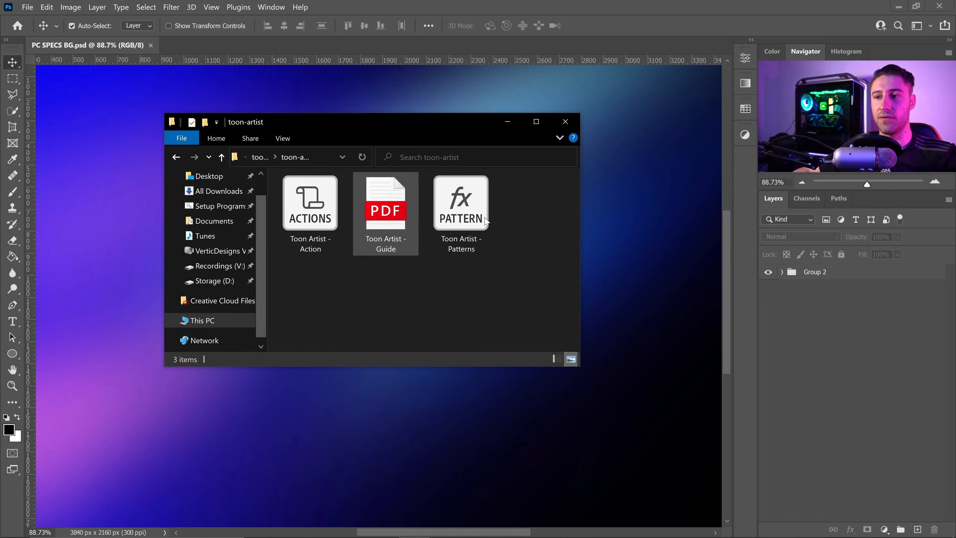
drag(498, 250, 295, 200)
click(322, 67)
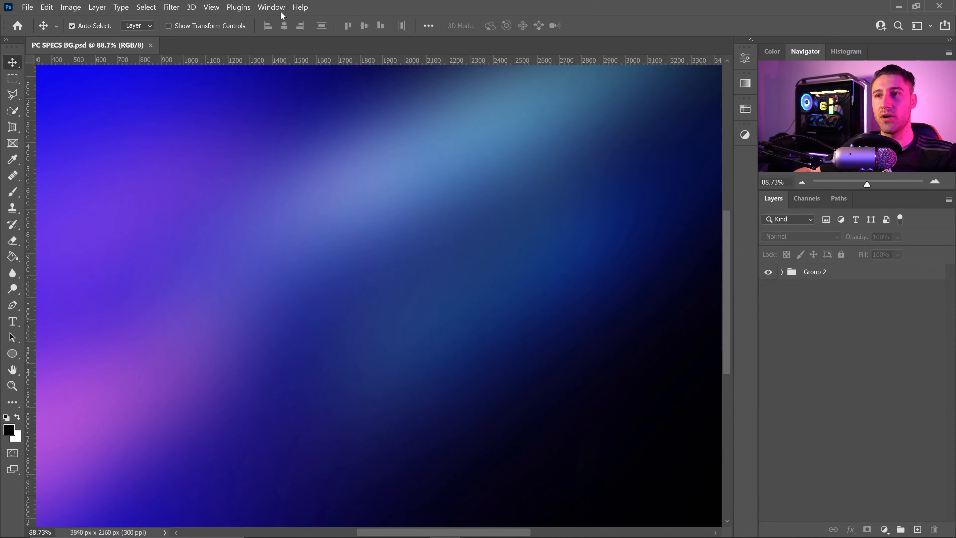
Add the Actions and Patterns panels to the workspace
click(271, 7)
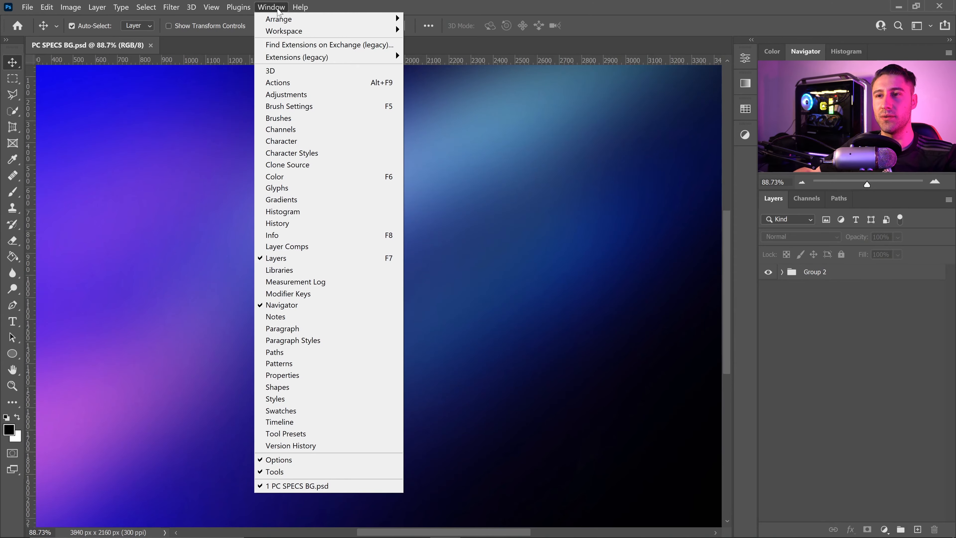
click(294, 83)
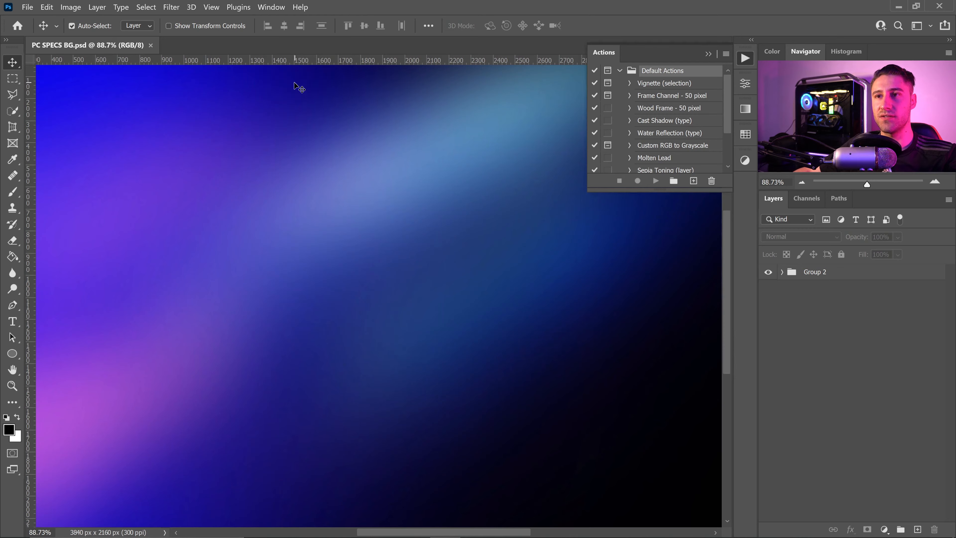
click(269, 12)
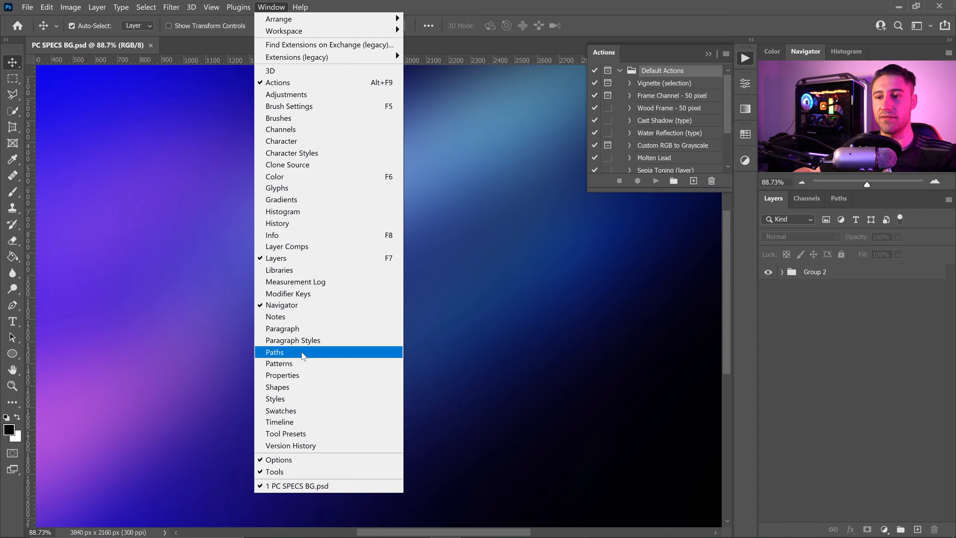
click(300, 363)
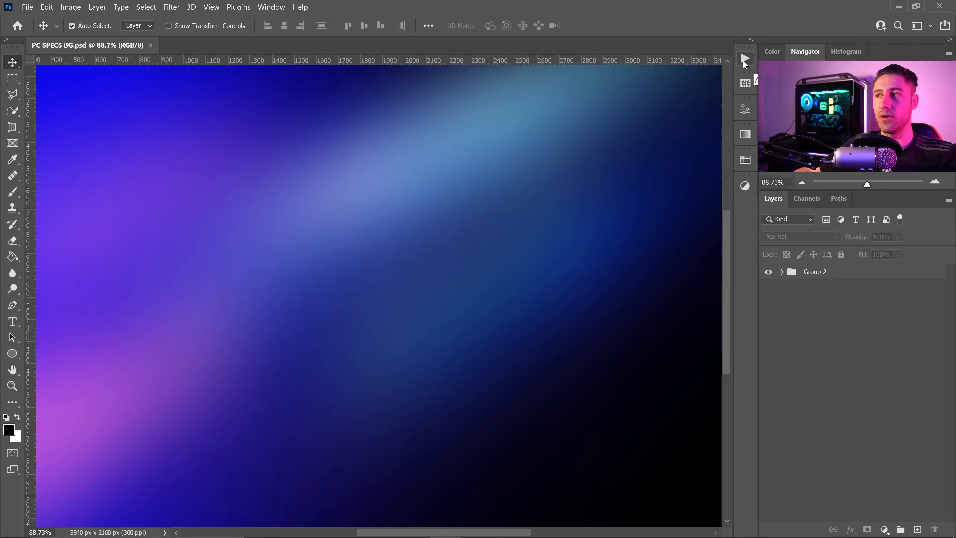
Load the Toon Artist - Action file into the actions list
click(743, 59)
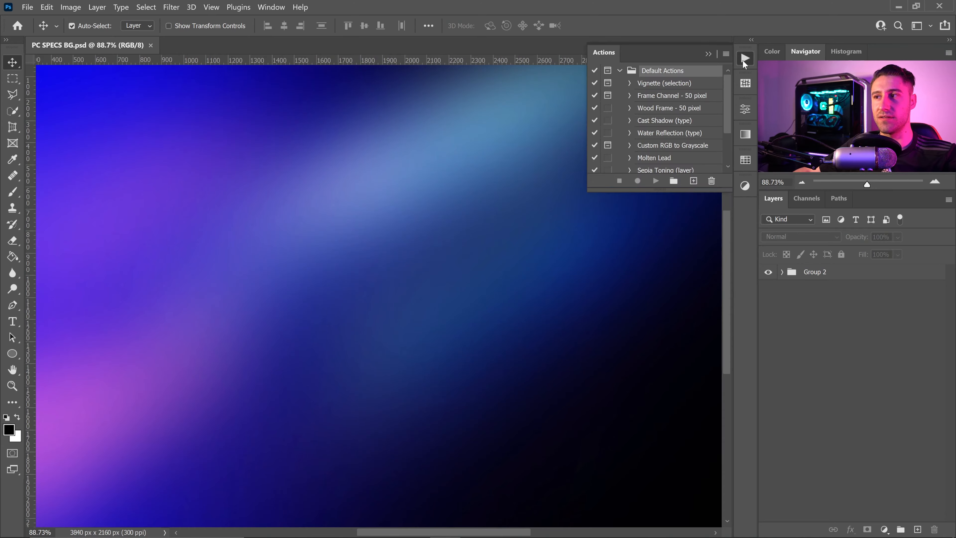
click(724, 53)
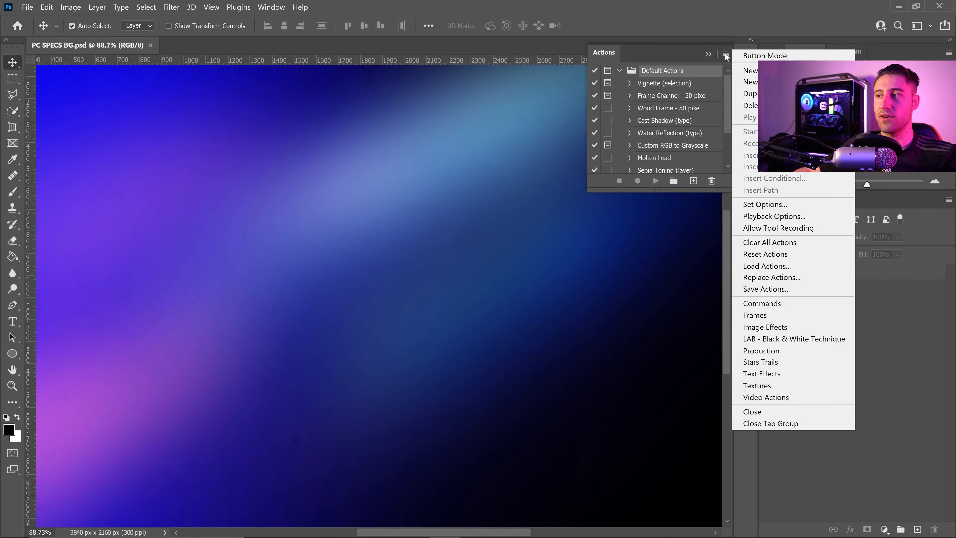
click(779, 267)
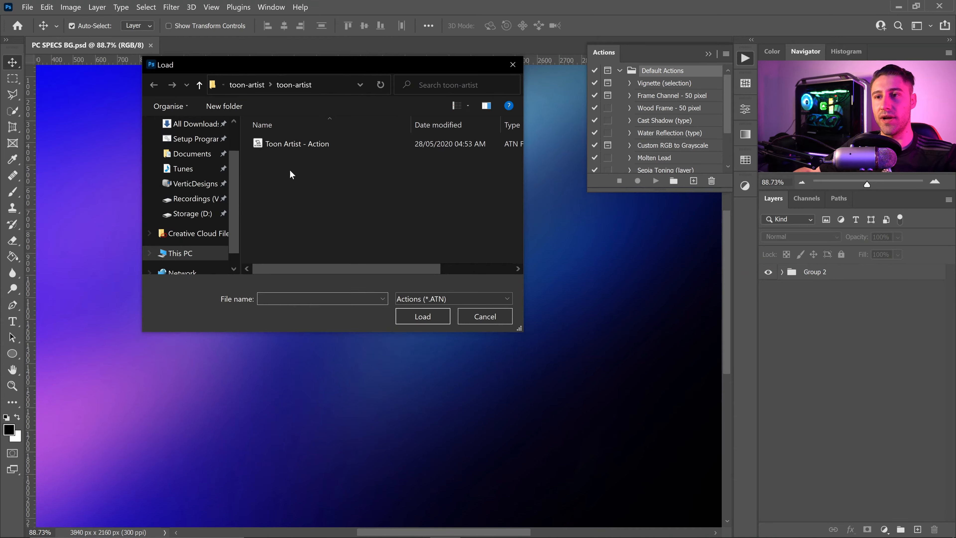
click(300, 144)
click(423, 316)
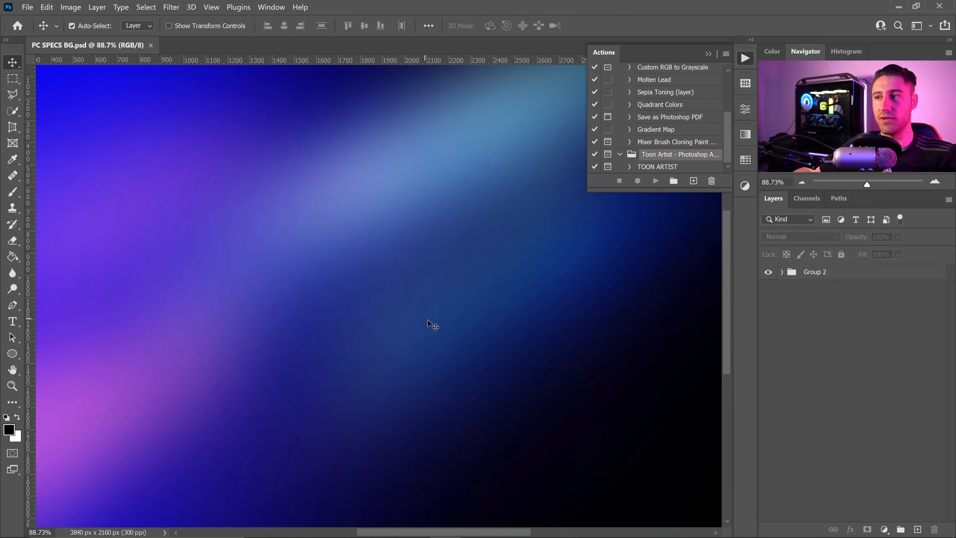
Import the Toon Artist - Patterns file into the patterns and expand its group to view the pattern thumbnails
click(746, 83)
click(726, 80)
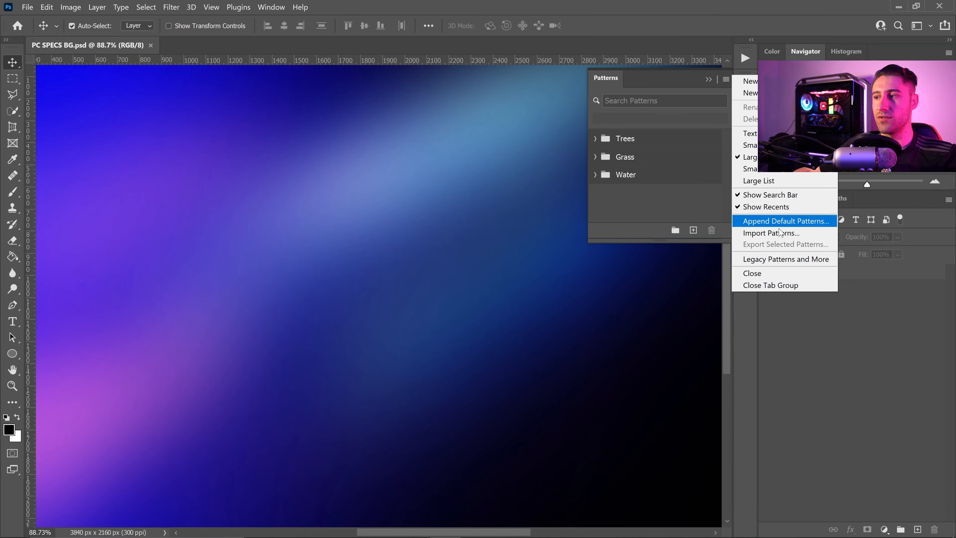
click(770, 233)
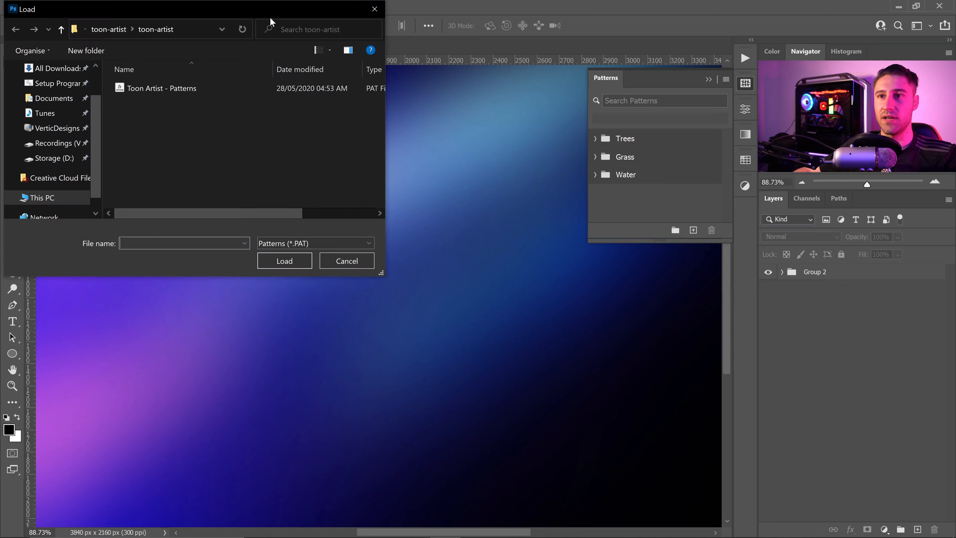
drag(270, 17, 347, 56)
click(235, 130)
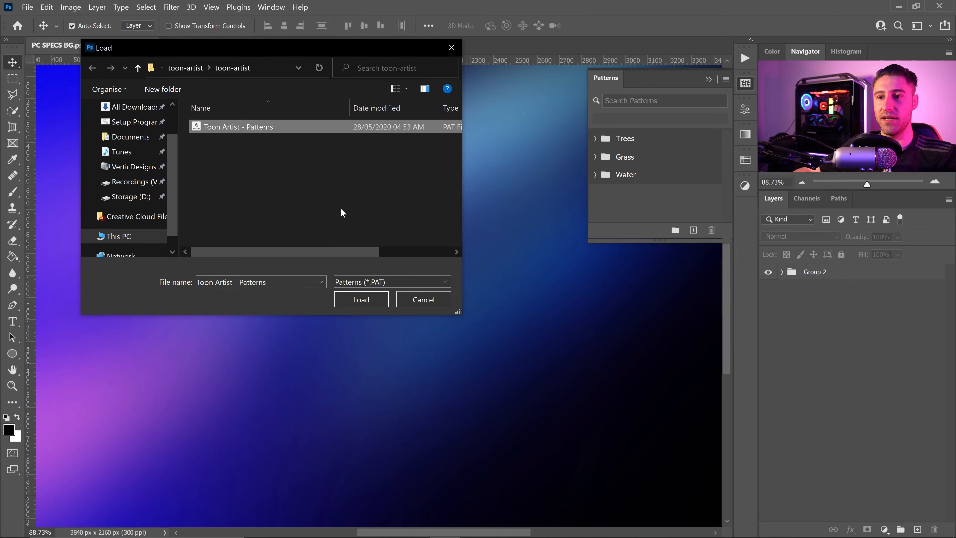
click(365, 299)
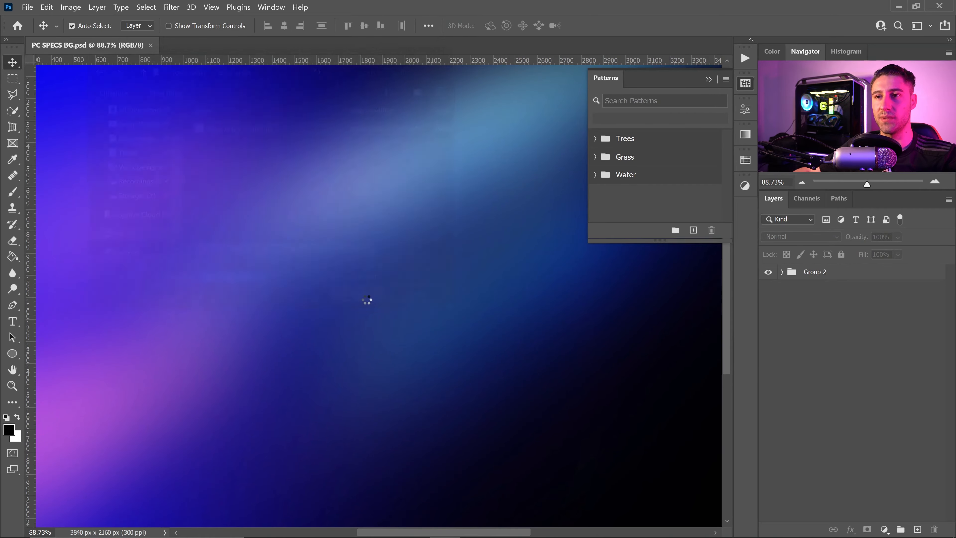
click(595, 193)
scroll(651, 181, down, 5)
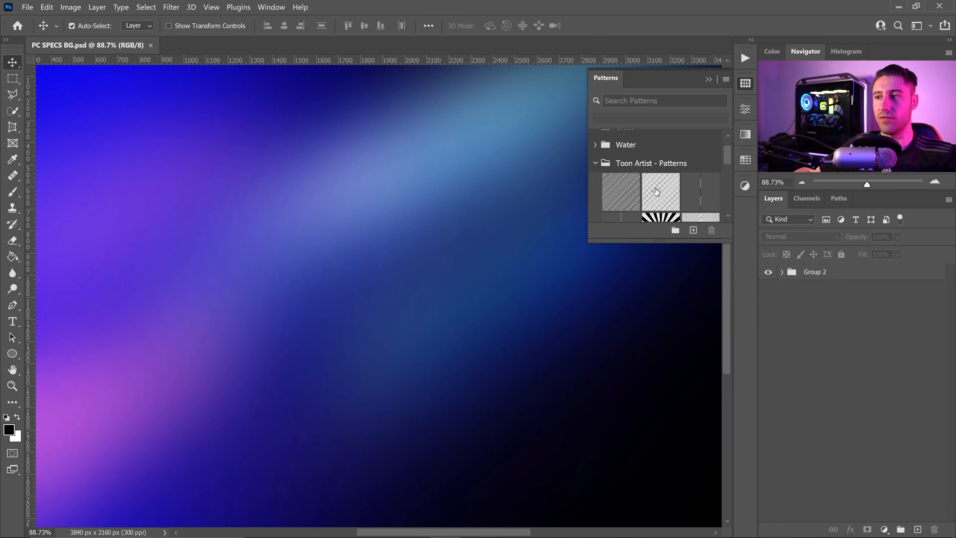
drag(704, 182, 391, 272)
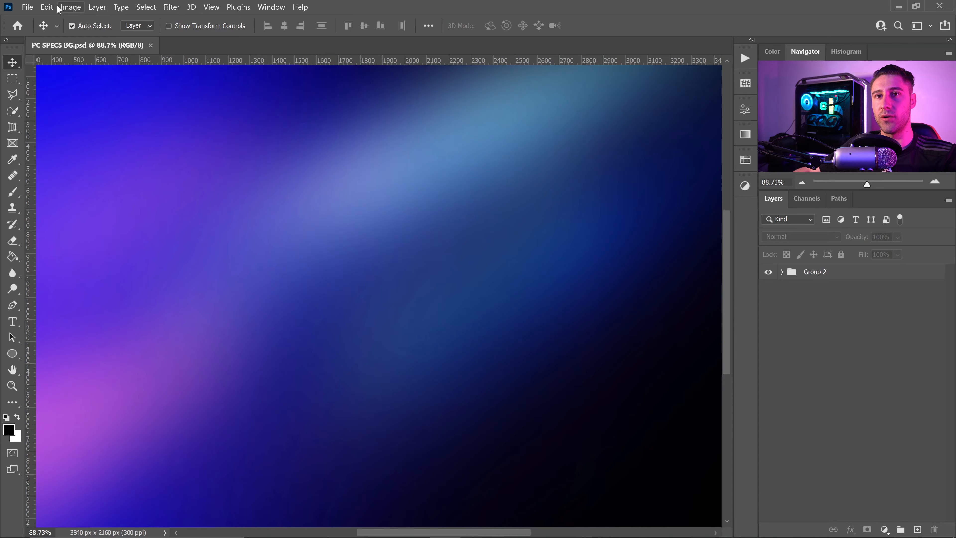
Open the Preset Manager and its dialog for loading a preset file
click(47, 7)
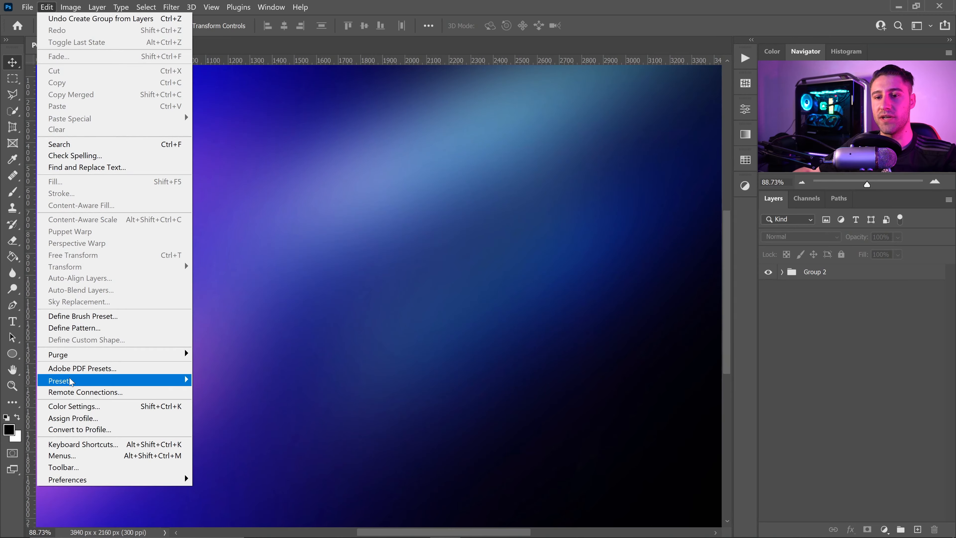
mouse_move(94, 381)
click(224, 381)
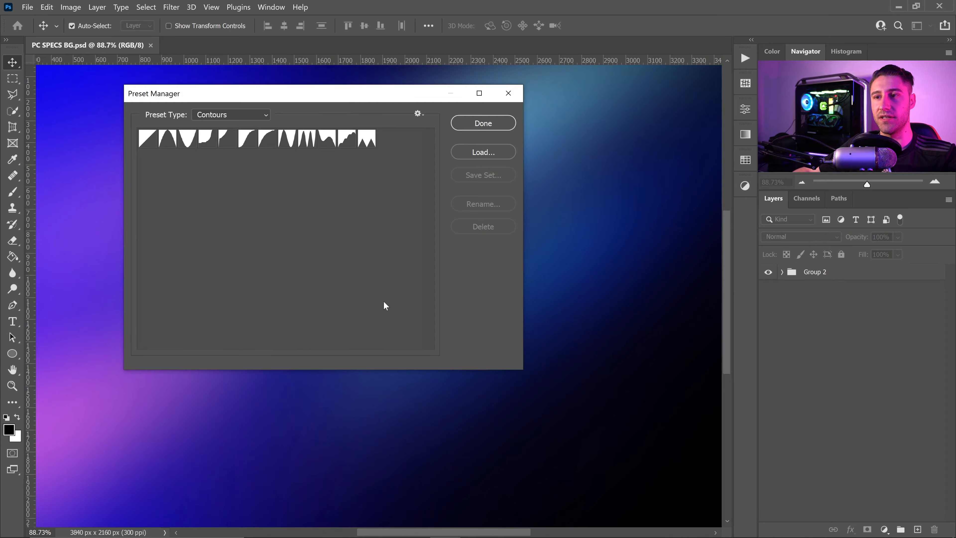
click(473, 154)
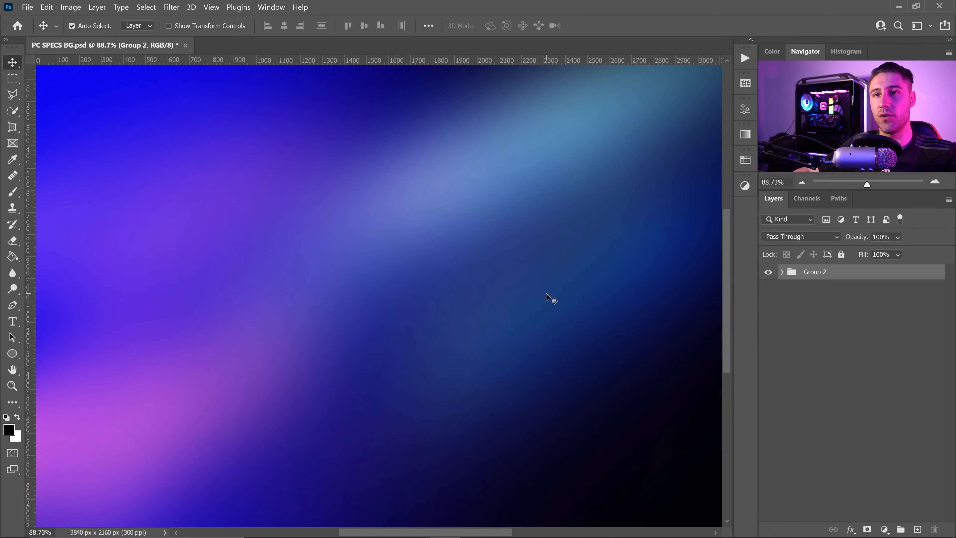
Add a blank layer above Group 2 and check the available Stylize filters and the image's mode options
click(919, 529)
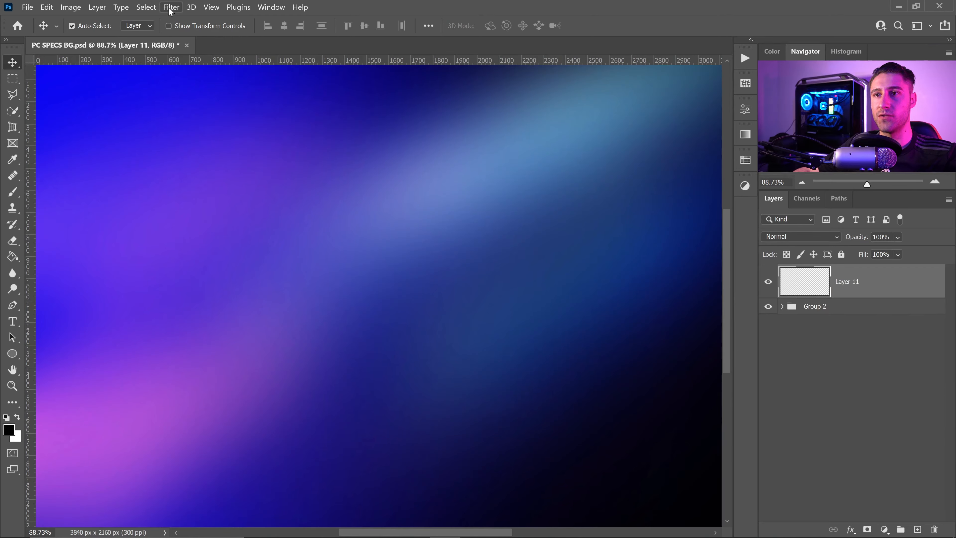
click(171, 8)
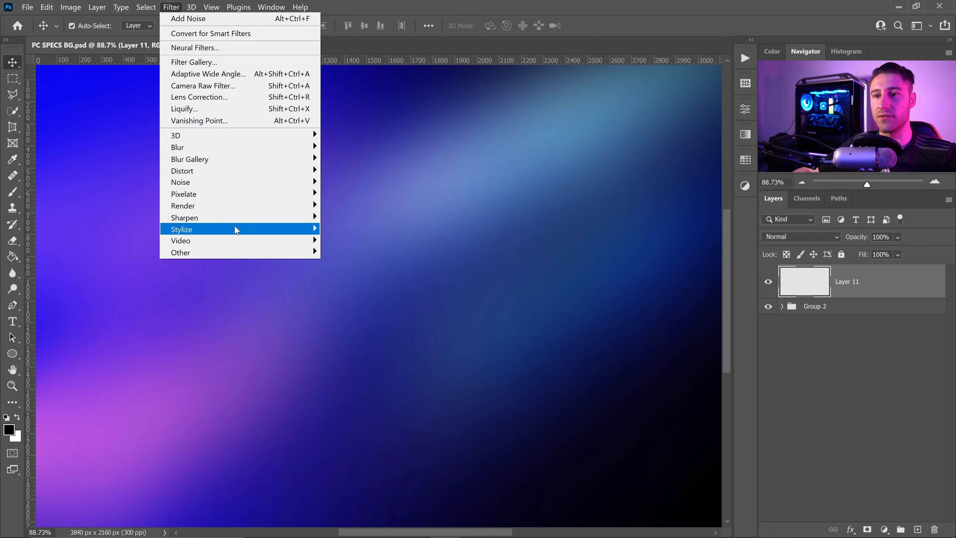
mouse_move(234, 236)
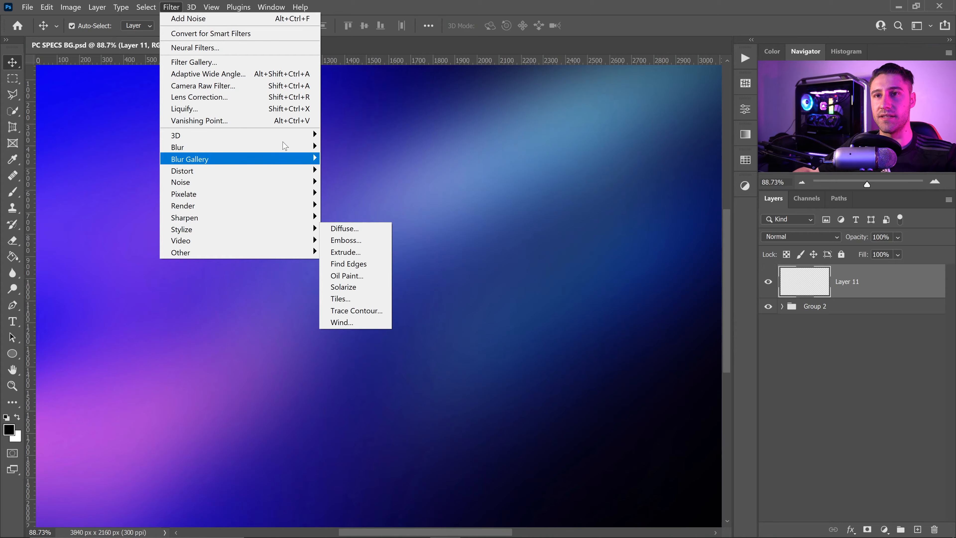
click(64, 6)
mouse_move(77, 19)
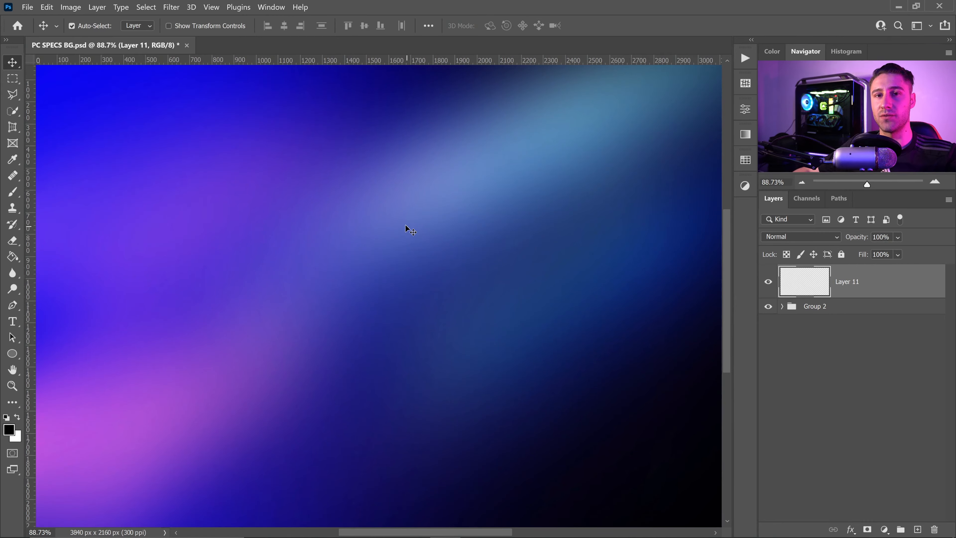
Check the graphics processor option and its advanced settings in the Performance preferences
click(46, 7)
mouse_move(109, 479)
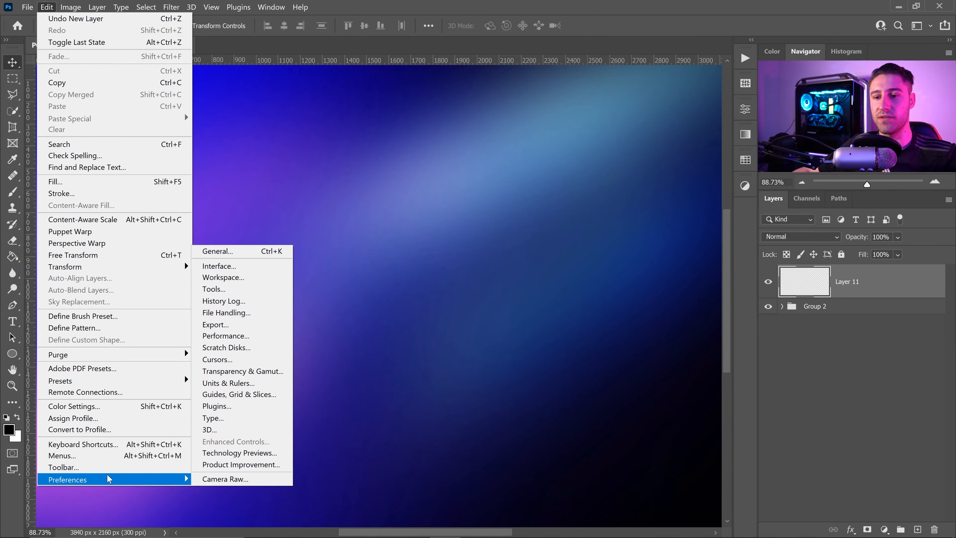
click(238, 336)
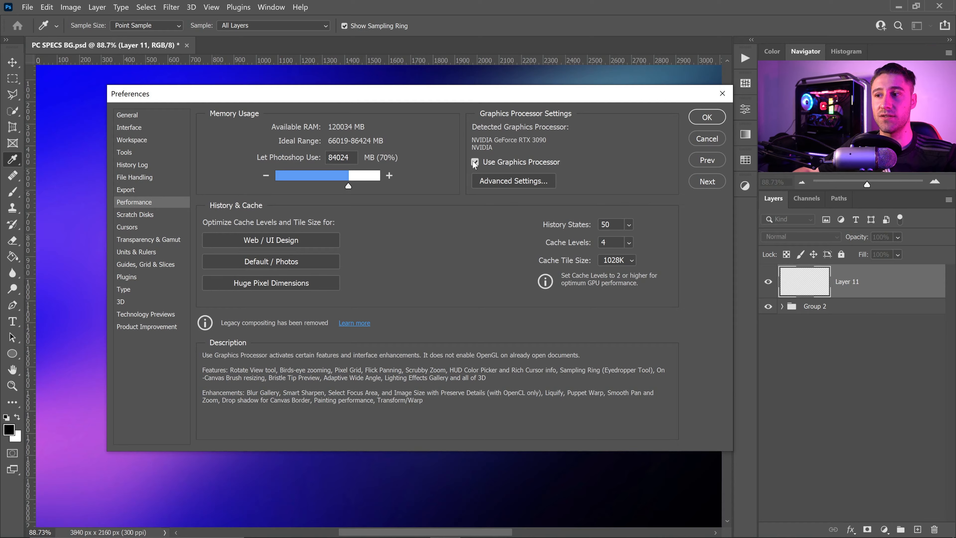
click(488, 180)
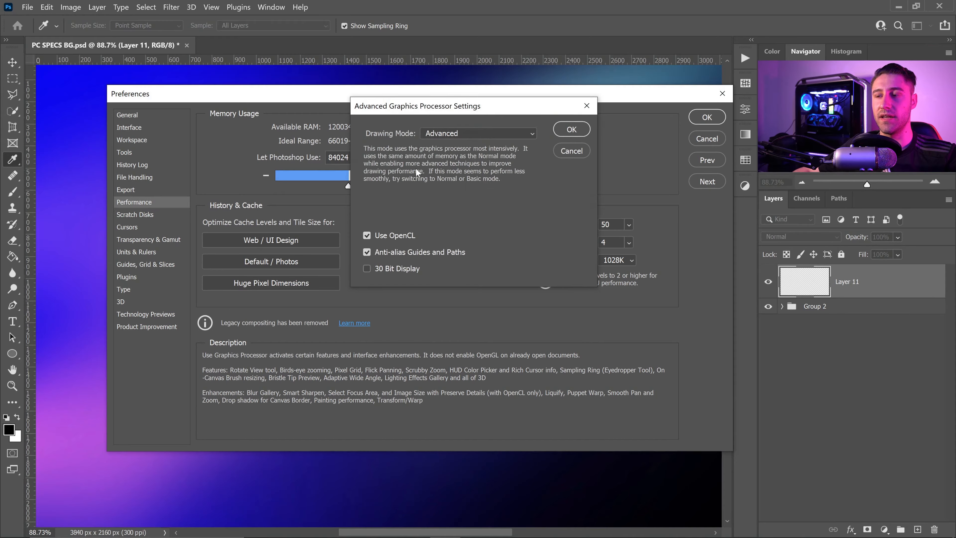
drag(484, 115, 426, 112)
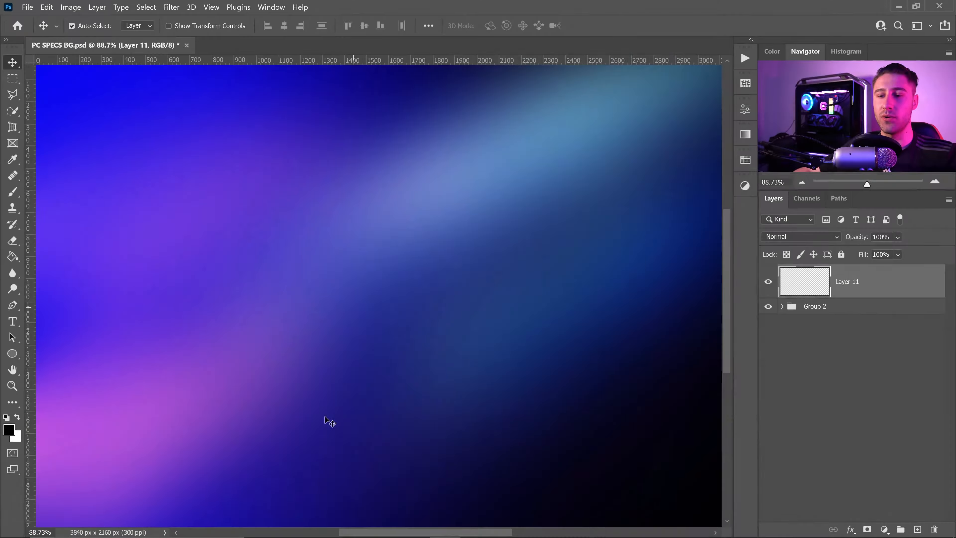
Open the portrait photo from the PS Actions folder as a separate document and unlock its background layer
click(414, 526)
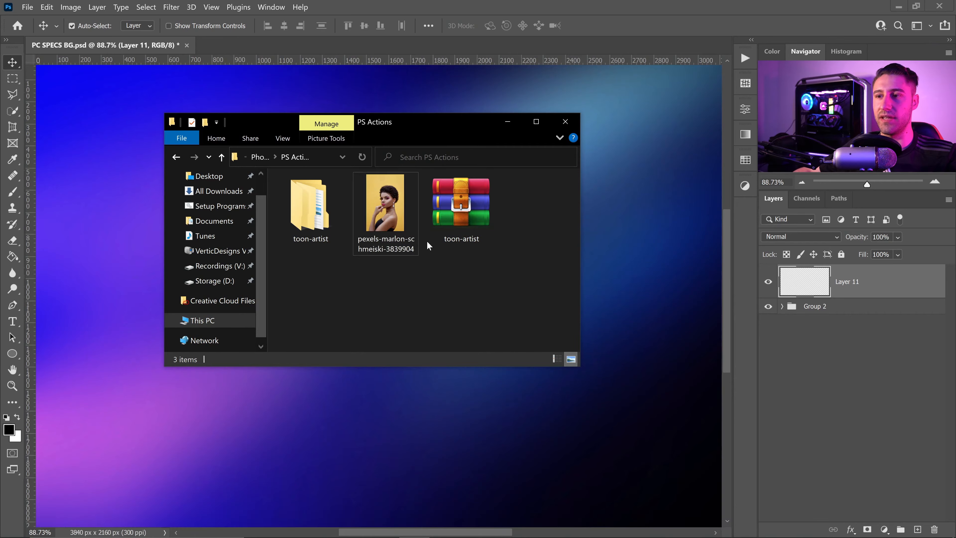
drag(386, 211, 222, 46)
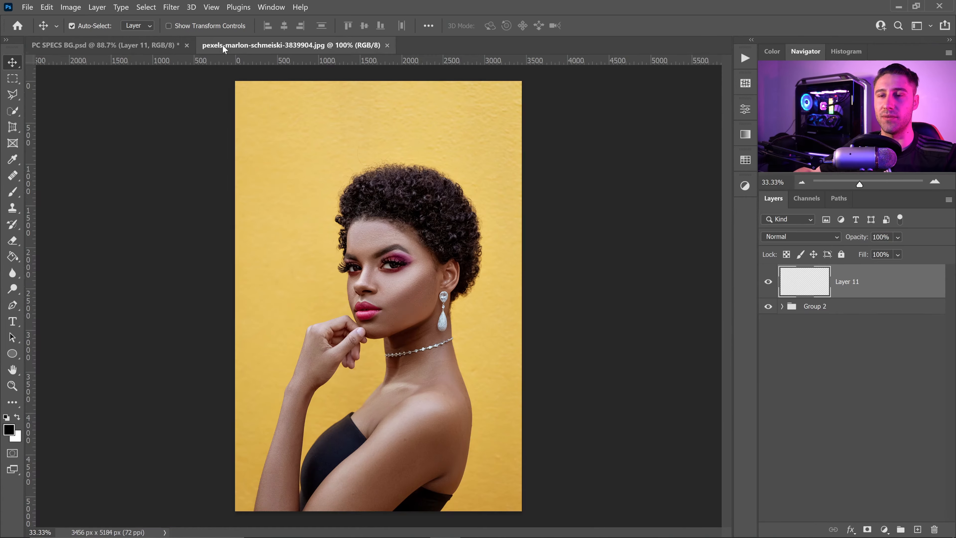
click(933, 293)
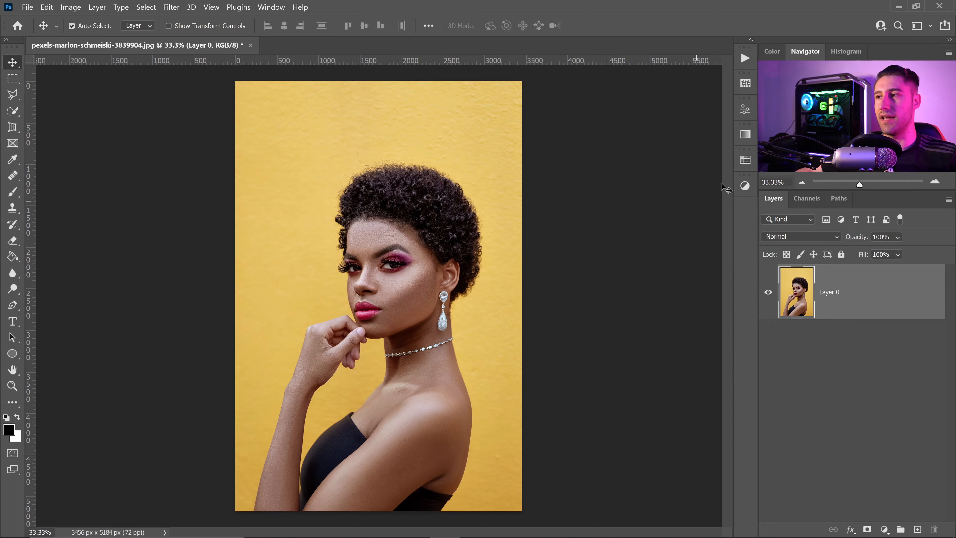
Bring up the installed actions and set the Brush tool to 495 px size and 100% hardness
click(745, 59)
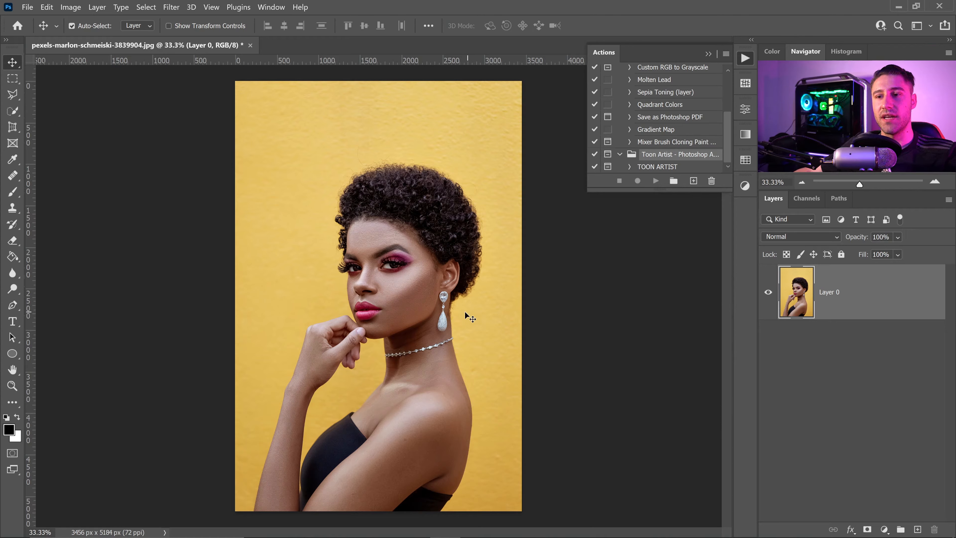
click(15, 193)
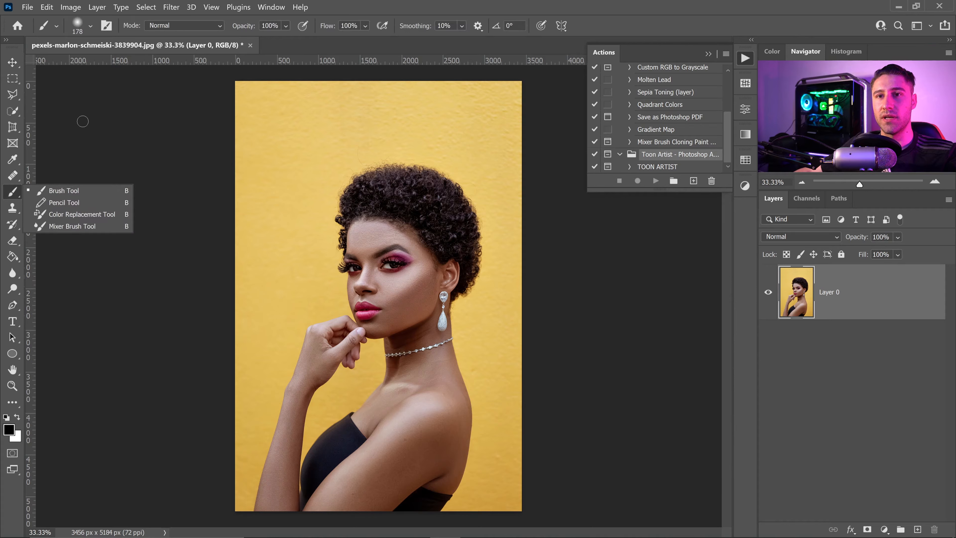
click(91, 26)
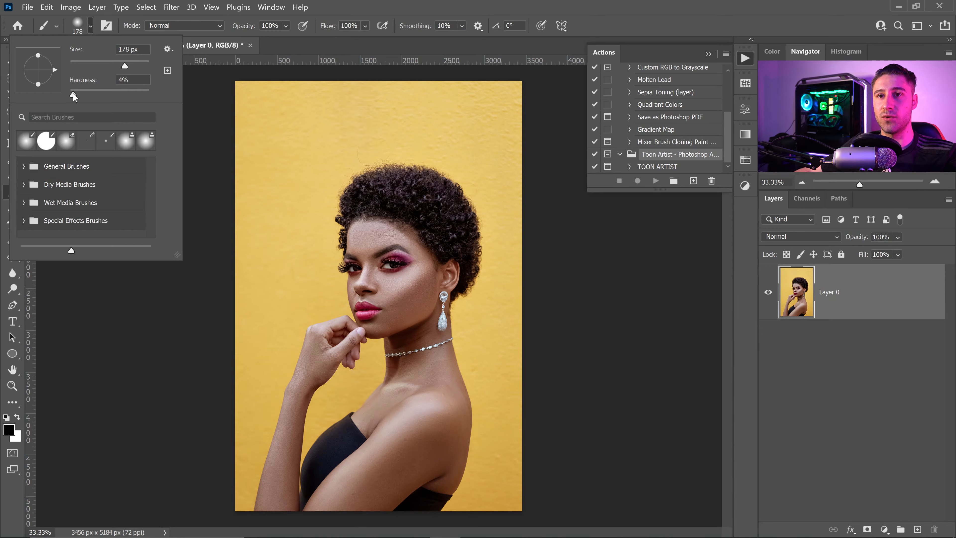
drag(73, 93, 158, 94)
drag(125, 66, 145, 64)
click(142, 67)
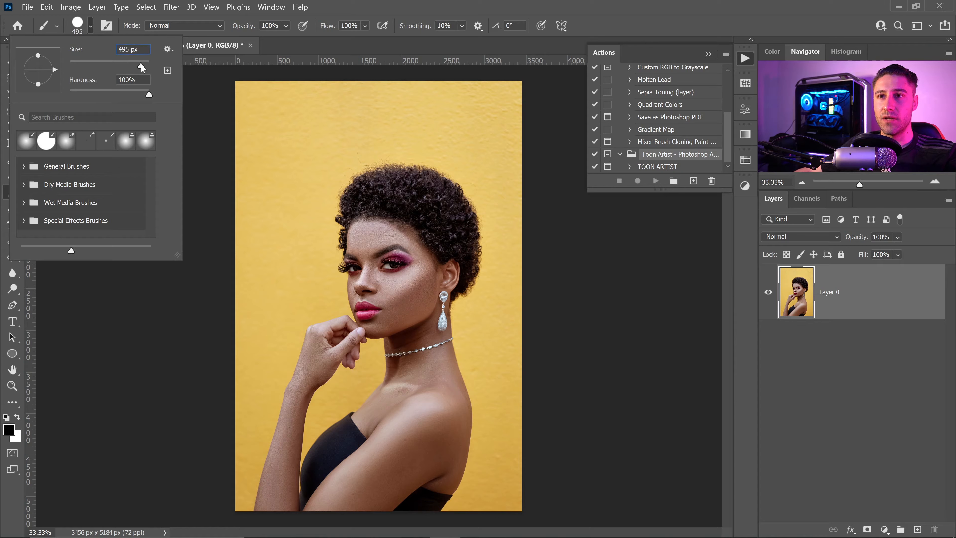
Set the foreground color to white (ffffff)
click(10, 431)
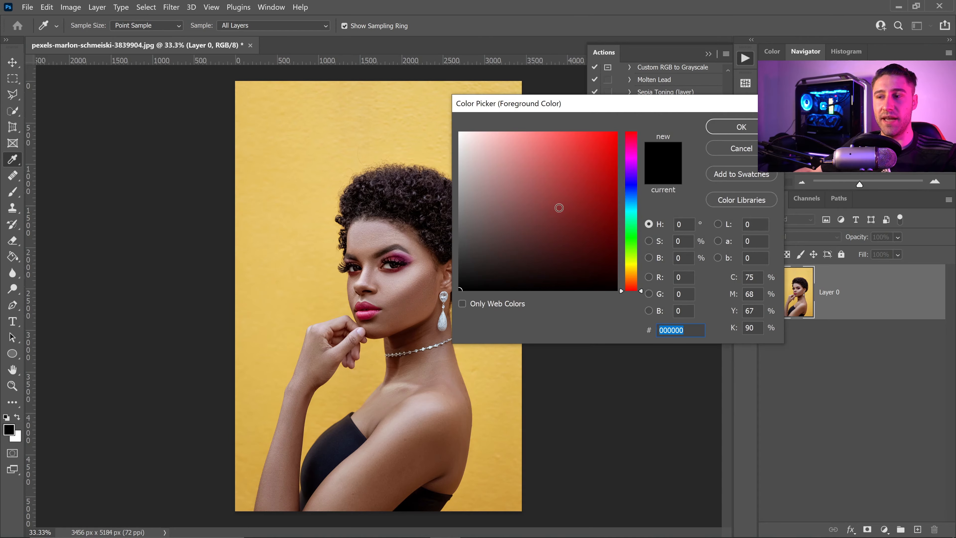
drag(559, 208, 407, 76)
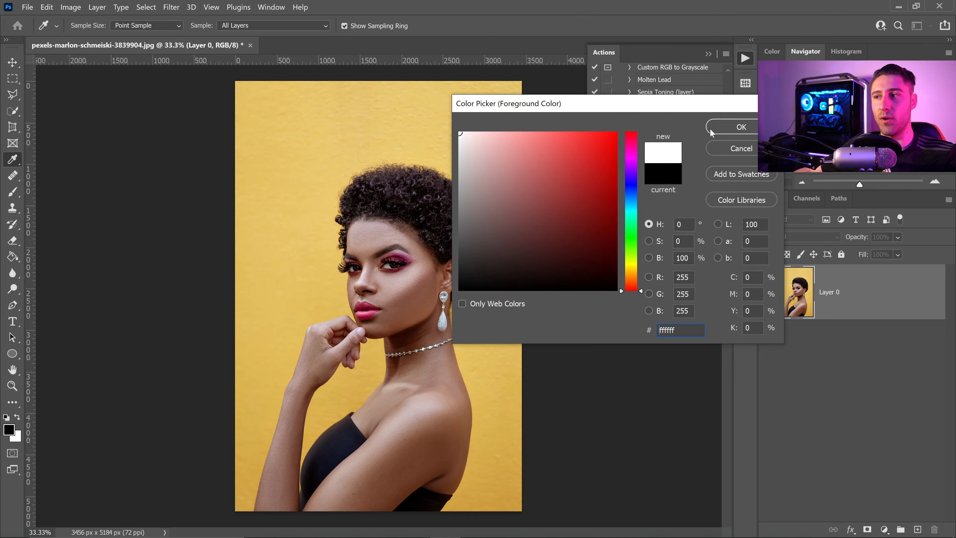
click(732, 128)
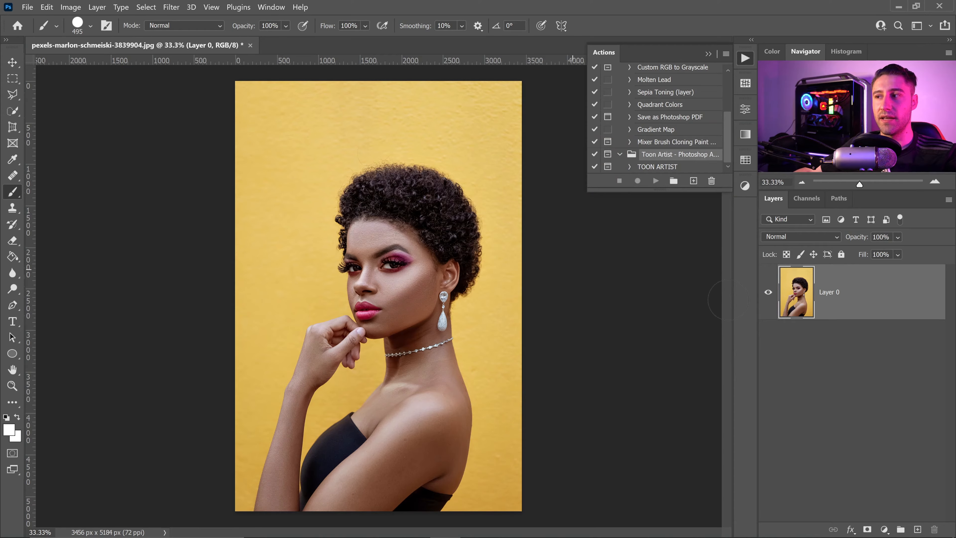
Paint the woman's whole silhouette white on a new blank layer and run the TOON ARTIST action
click(918, 529)
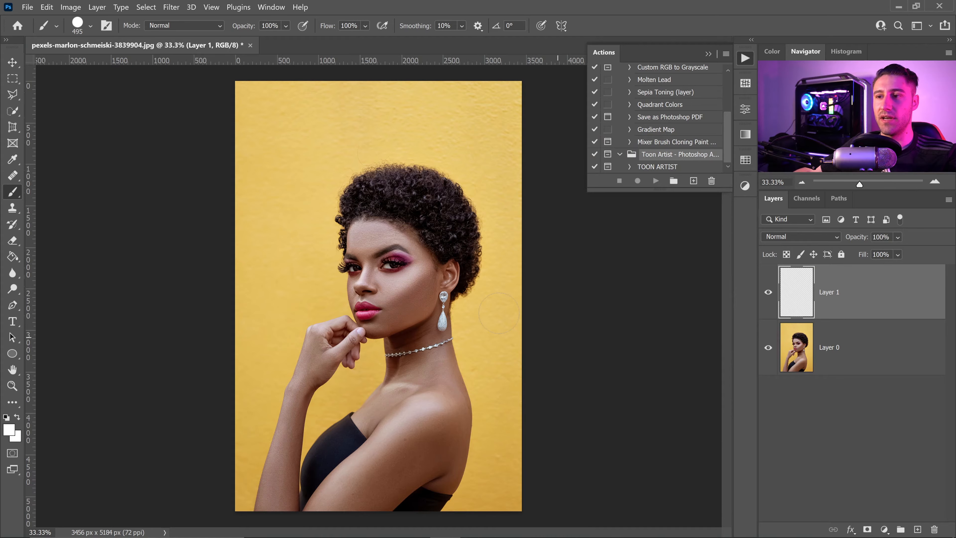
mouse_move(377, 287)
mouse_down()
mouse_move(388, 243)
mouse_move(416, 281)
mouse_move(358, 235)
mouse_move(361, 201)
mouse_move(383, 188)
mouse_up()
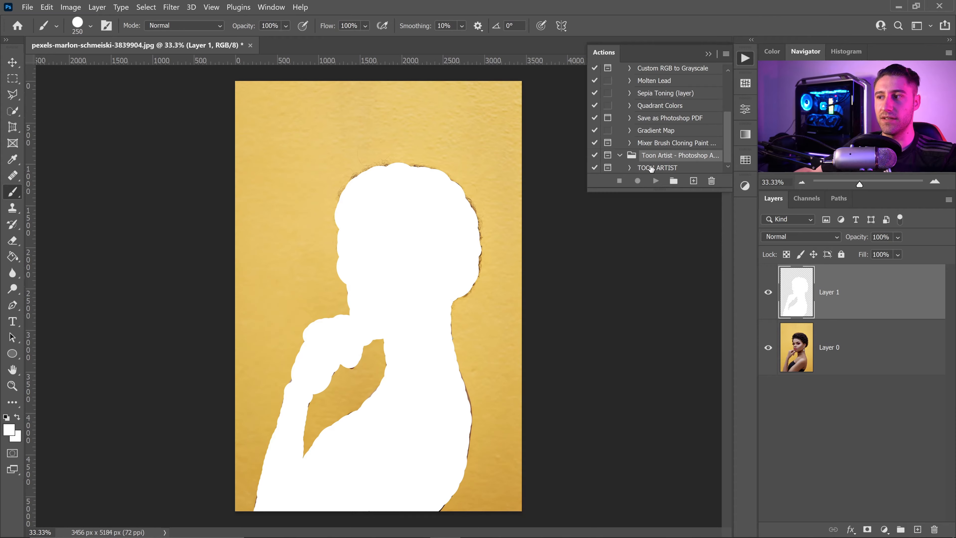
click(651, 169)
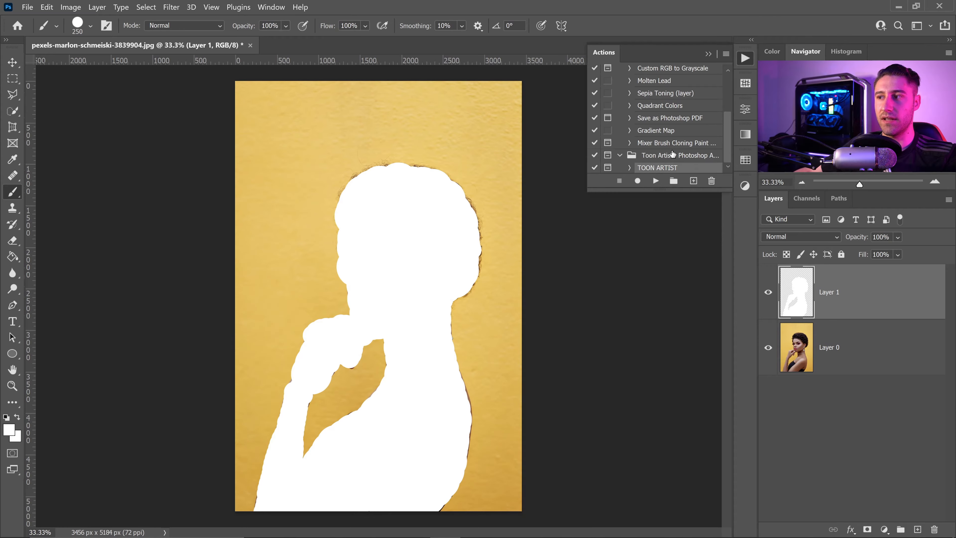
click(656, 183)
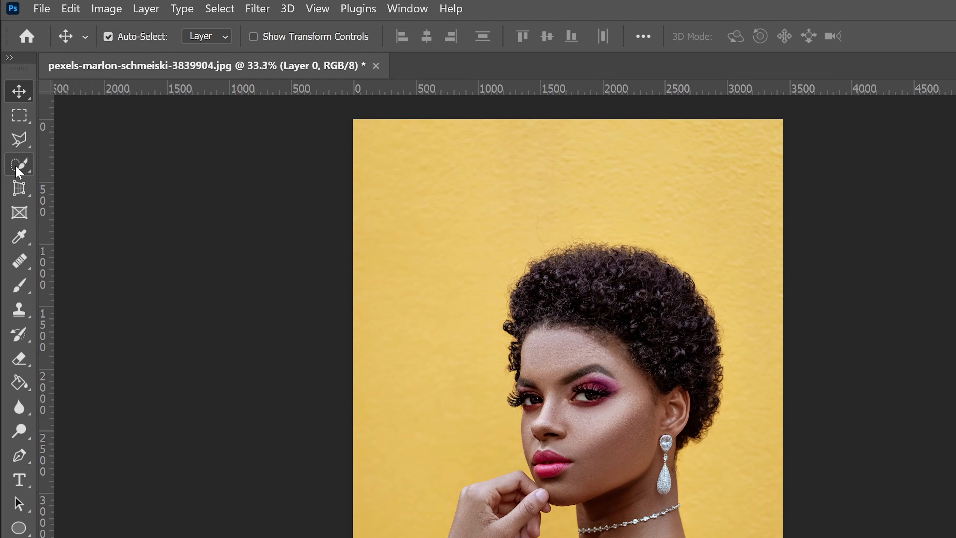
Select the woman, including her hair, arm and dress, with the Quick Selection tool
click(17, 171)
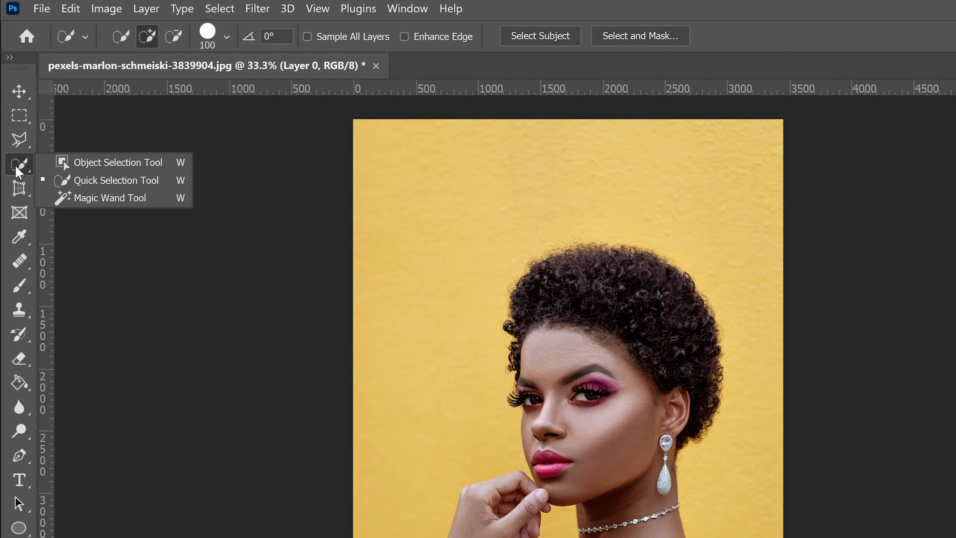
click(92, 181)
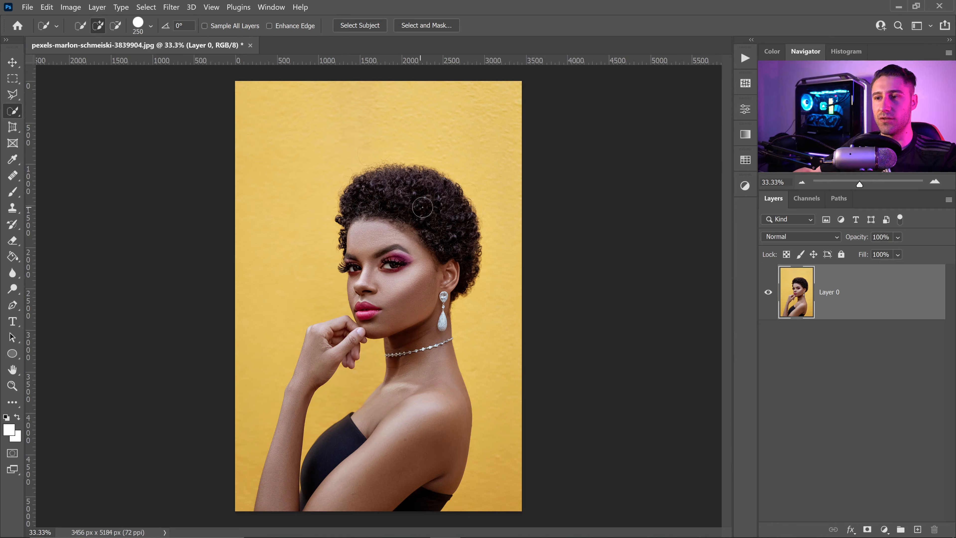
mouse_move(428, 207)
mouse_down()
mouse_move(381, 214)
mouse_move(423, 233)
mouse_move(430, 252)
mouse_move(390, 464)
mouse_move(369, 452)
mouse_move(276, 496)
mouse_move(325, 348)
mouse_up()
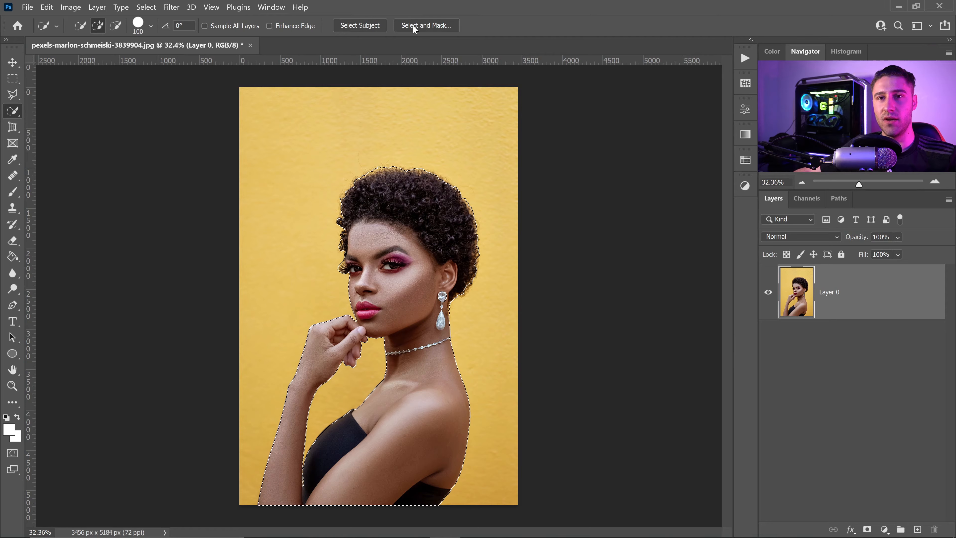
Open the selection in Select and Mask and preview it in the Black & White view
click(12, 78)
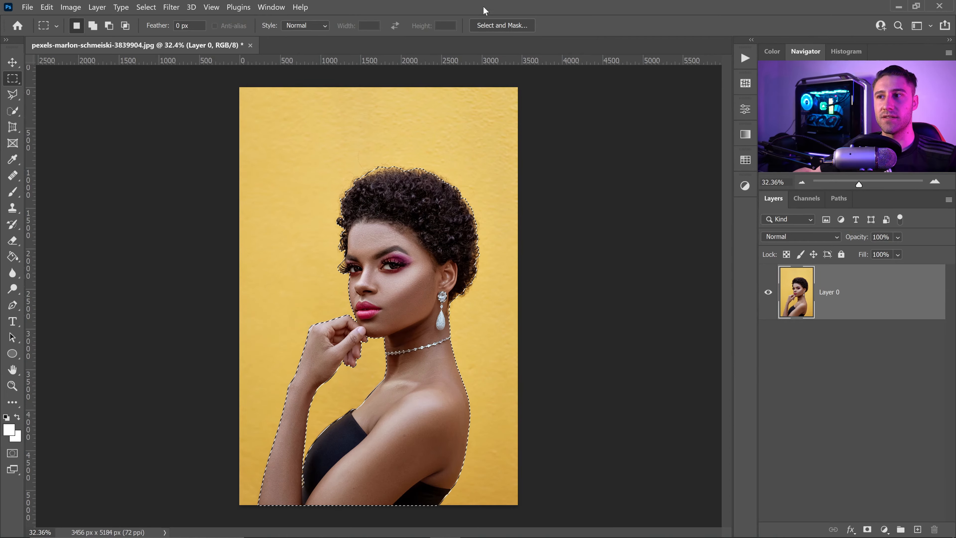
click(497, 24)
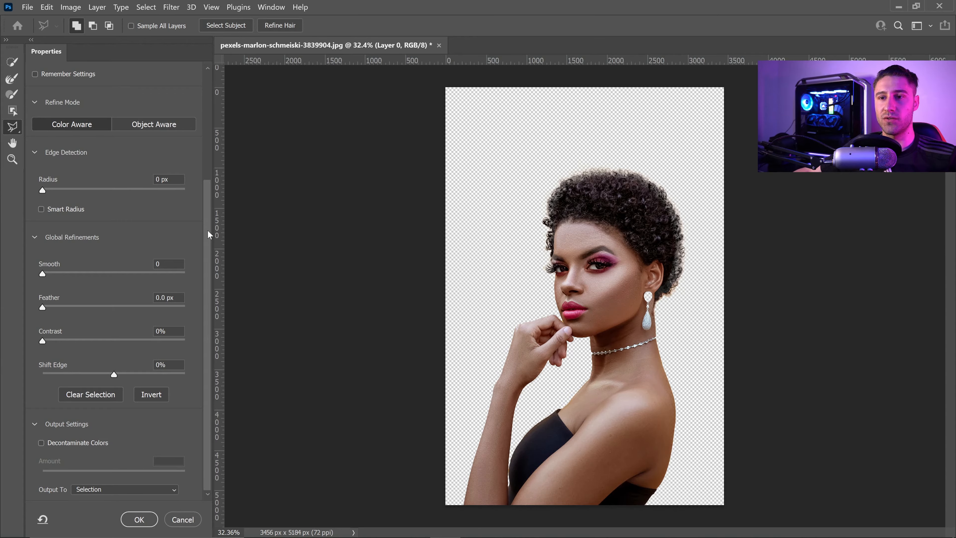
drag(208, 229, 205, 107)
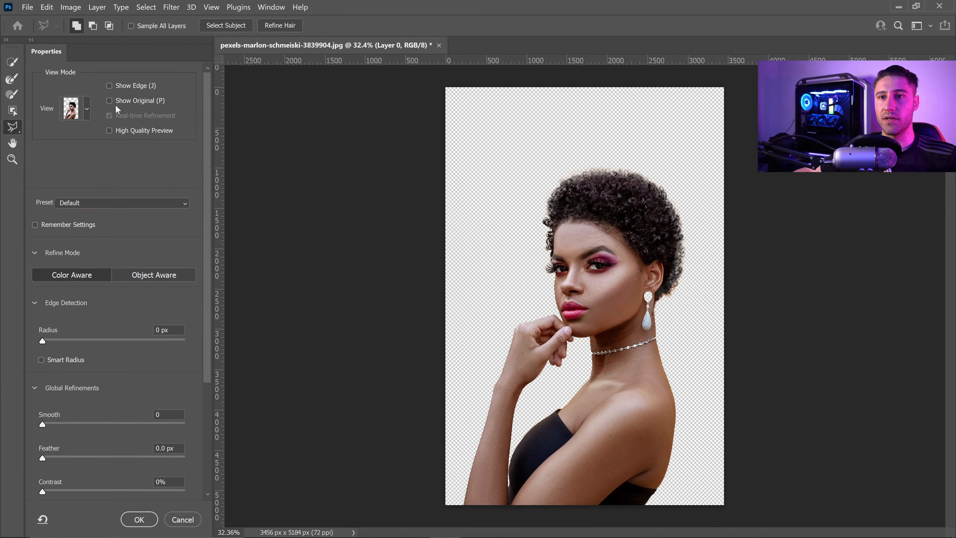
click(88, 105)
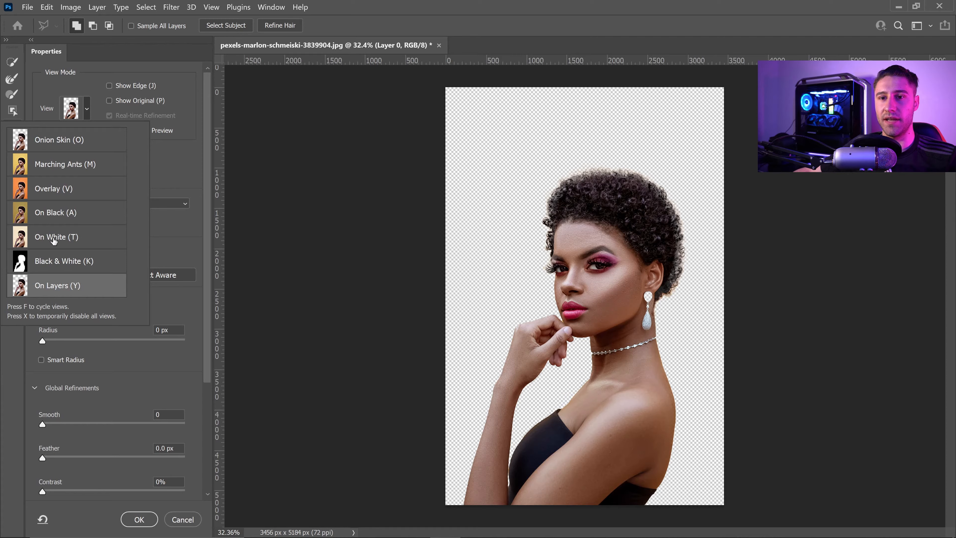
click(51, 264)
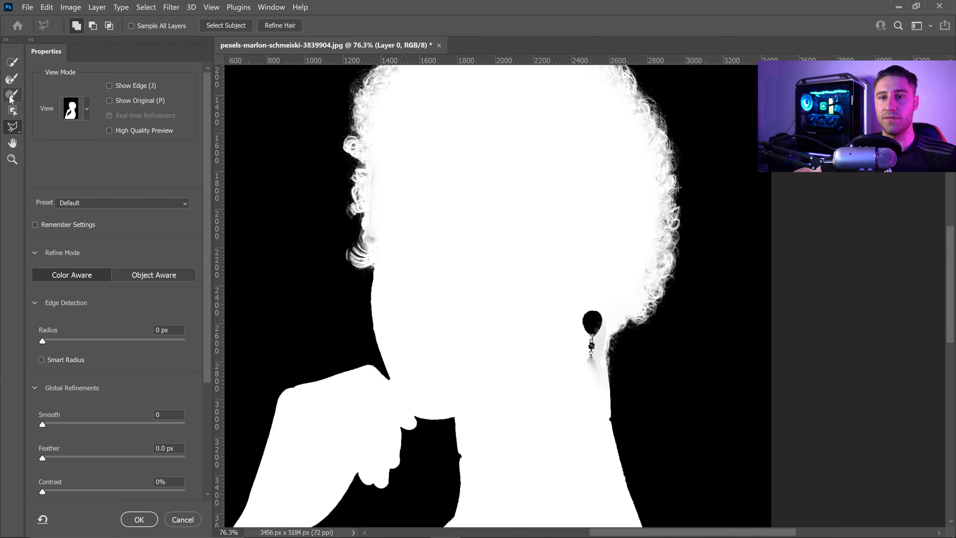
Paint the unselected earring area into the mask with the Brush tool and switch the preview to Overlay
click(10, 97)
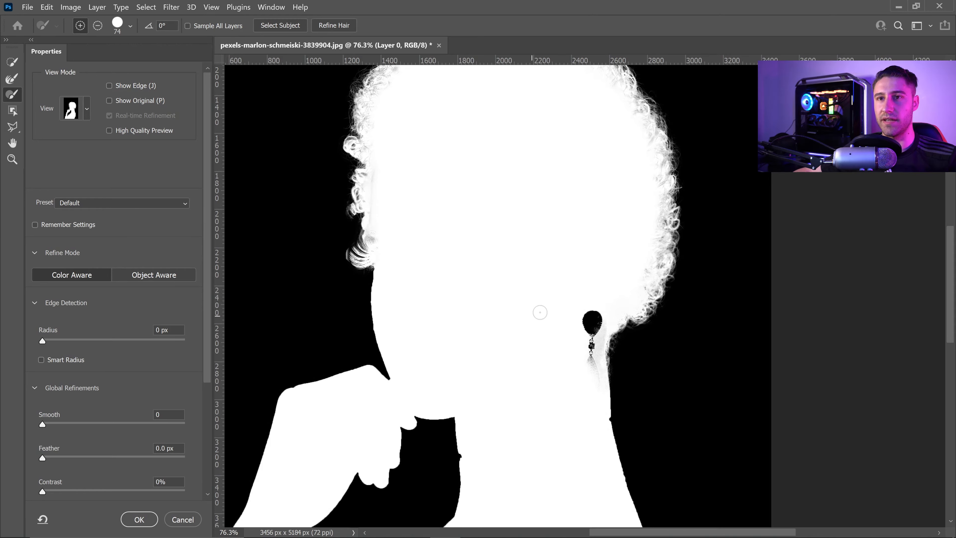
mouse_move(585, 318)
mouse_down()
mouse_move(594, 320)
mouse_move(590, 351)
mouse_up()
click(71, 108)
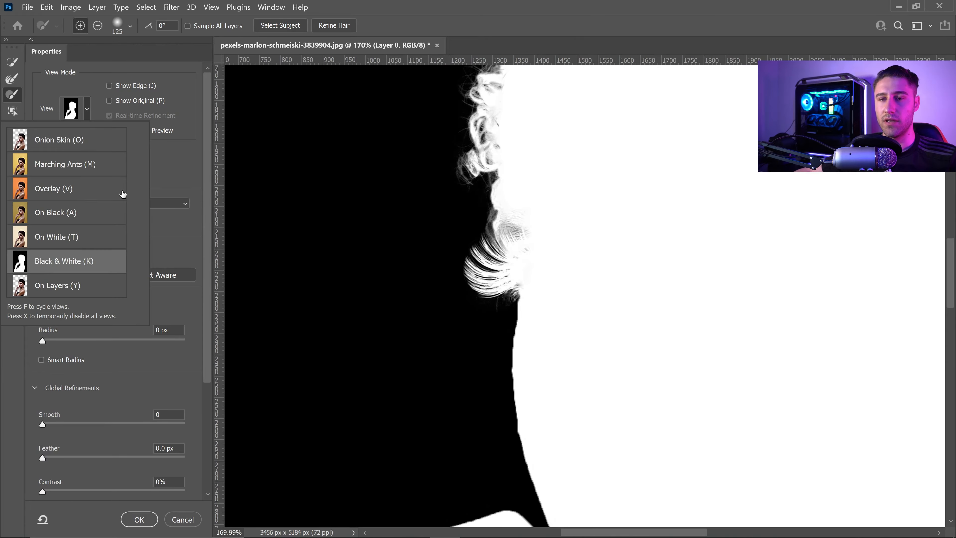
click(57, 188)
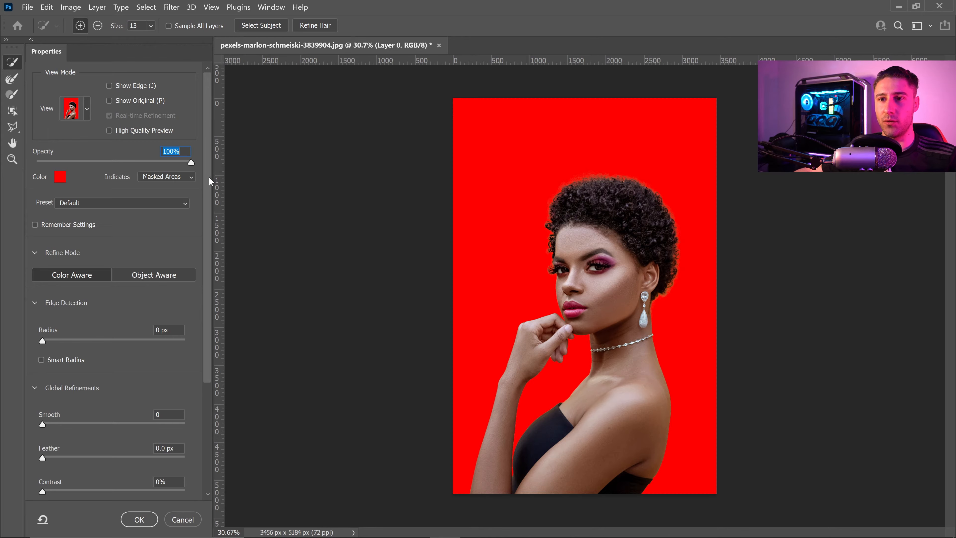
Enable Decontaminate Colors and output the masked subject as a New Layer
scroll(209, 176, down, 4)
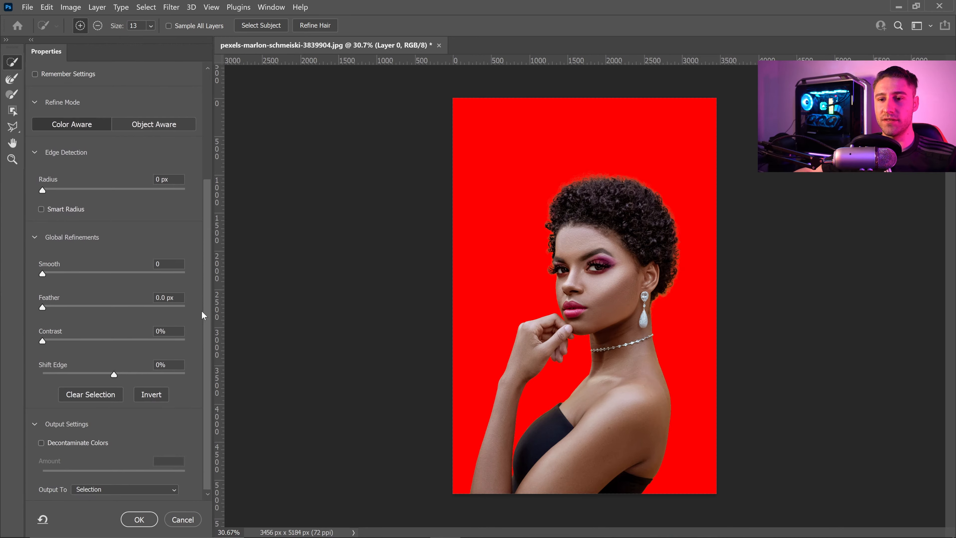
click(40, 442)
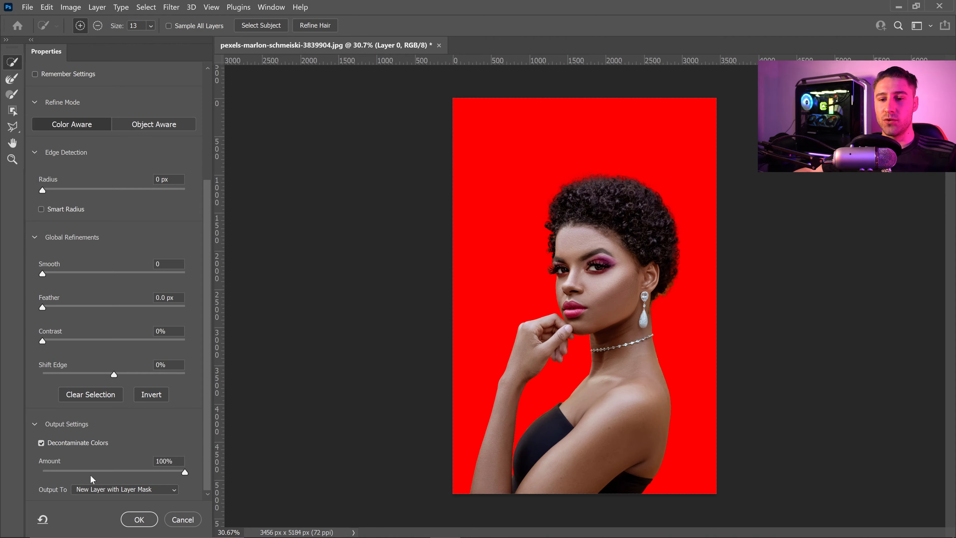
click(88, 490)
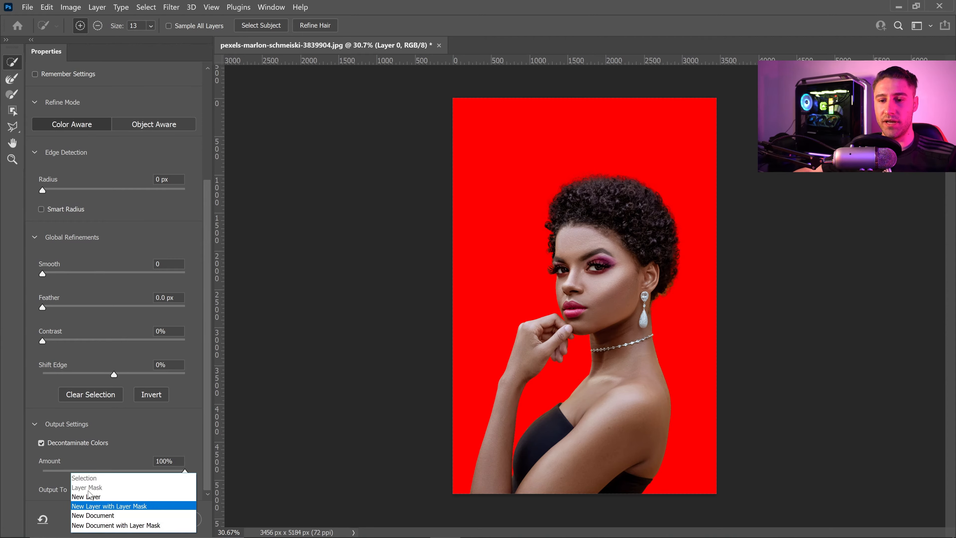
click(91, 497)
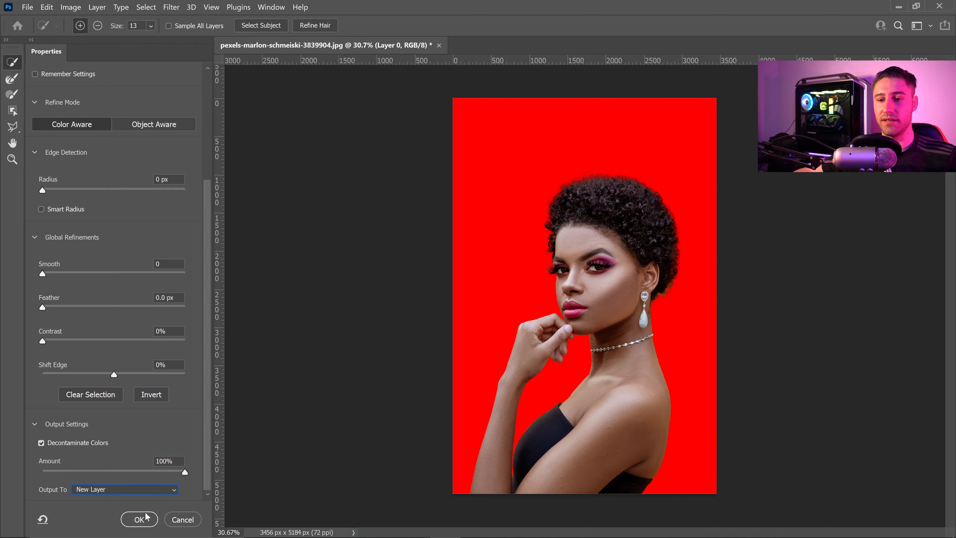
click(139, 520)
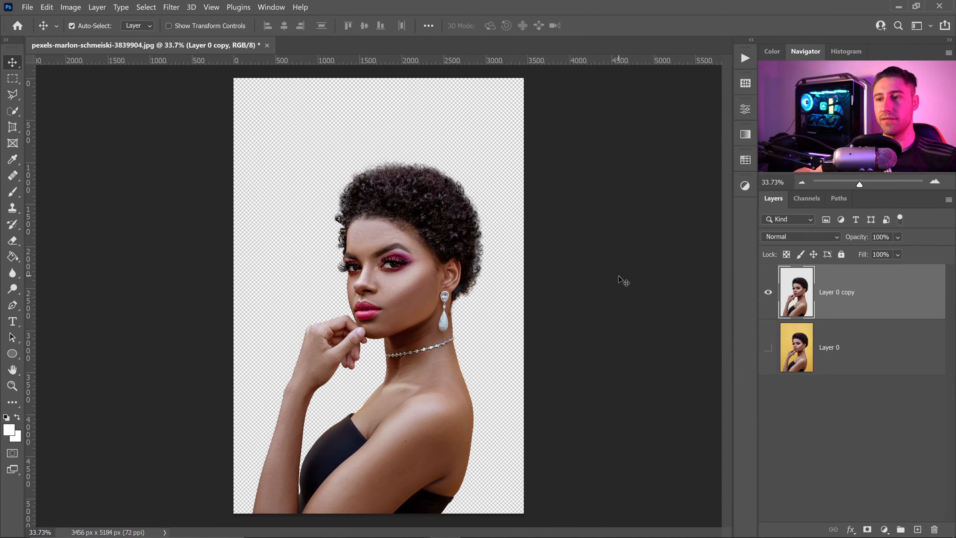
Duplicate the cut-out layer and hide the cut-out beneath the duplicate
key(ctrl+j)
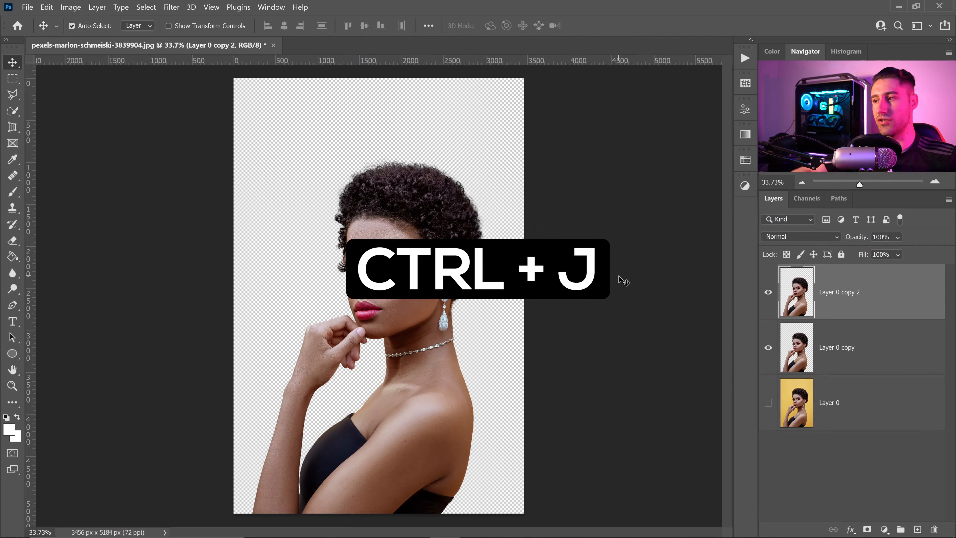
click(768, 348)
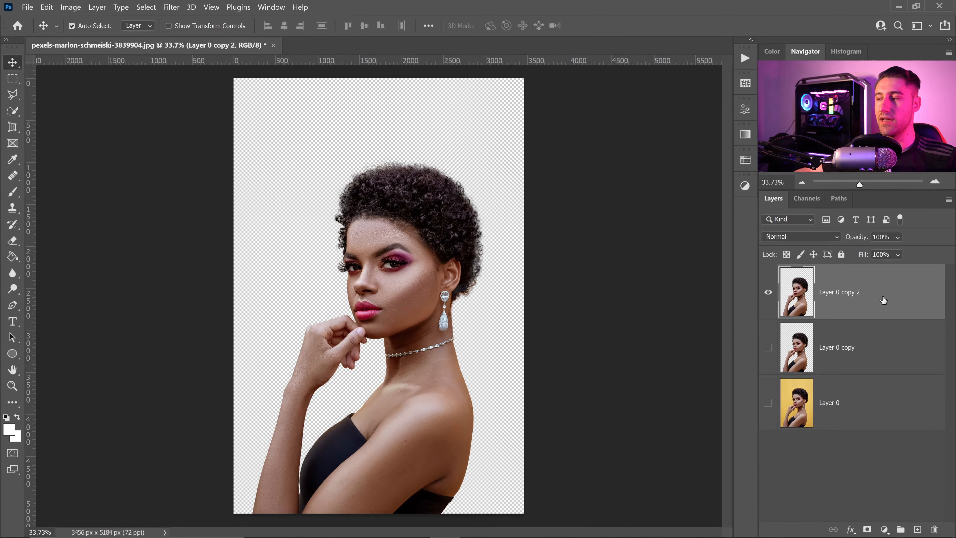
Apply a white (ffffff) Color Overlay layer style to the top duplicate of the cut-out
right_click(876, 290)
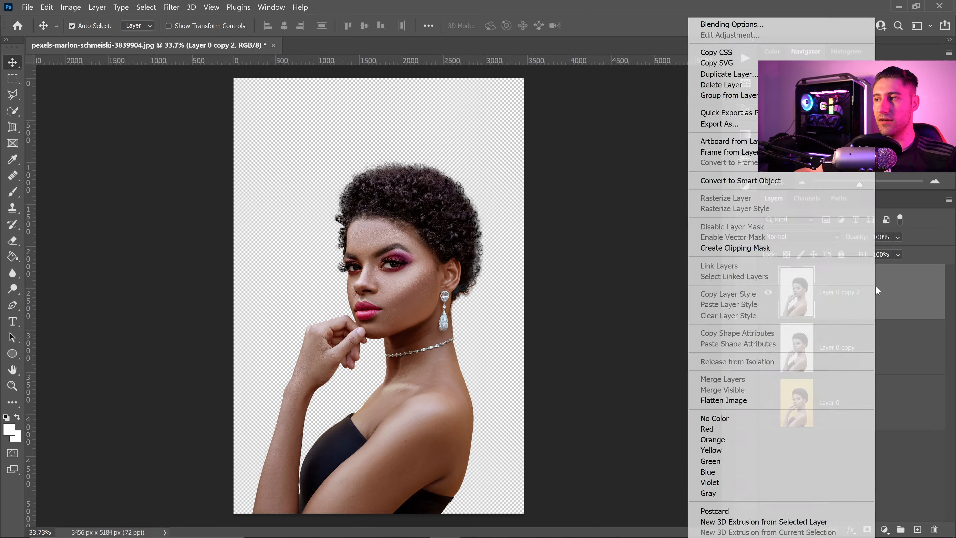
click(741, 23)
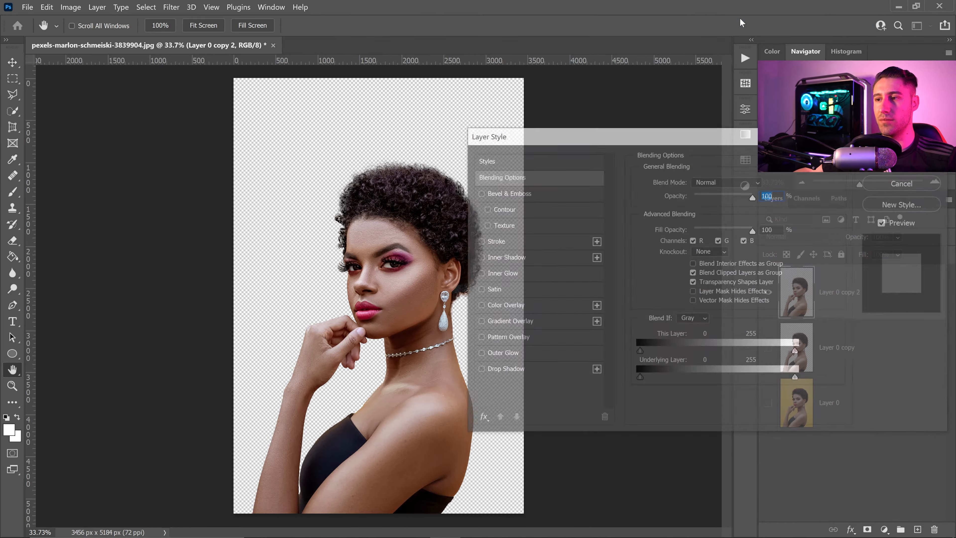
click(478, 305)
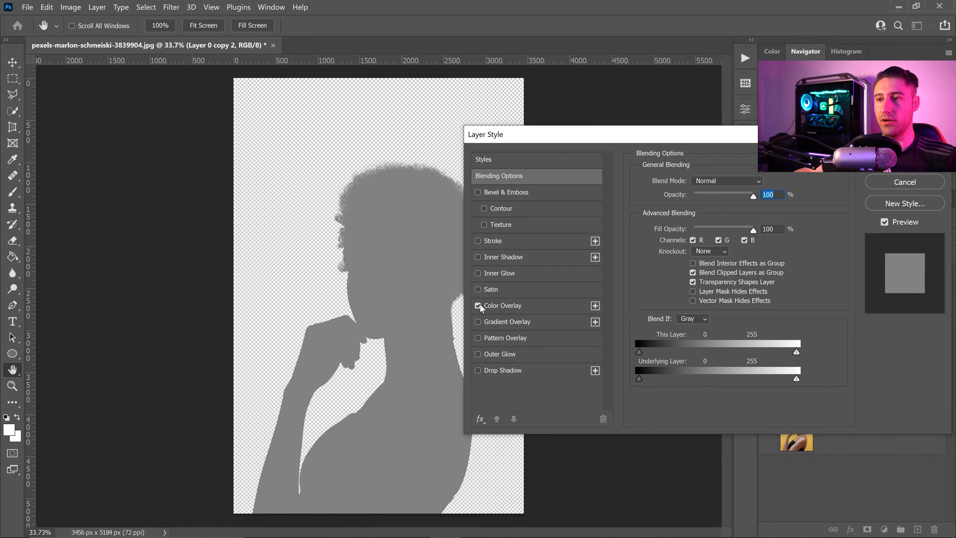
click(493, 306)
click(765, 182)
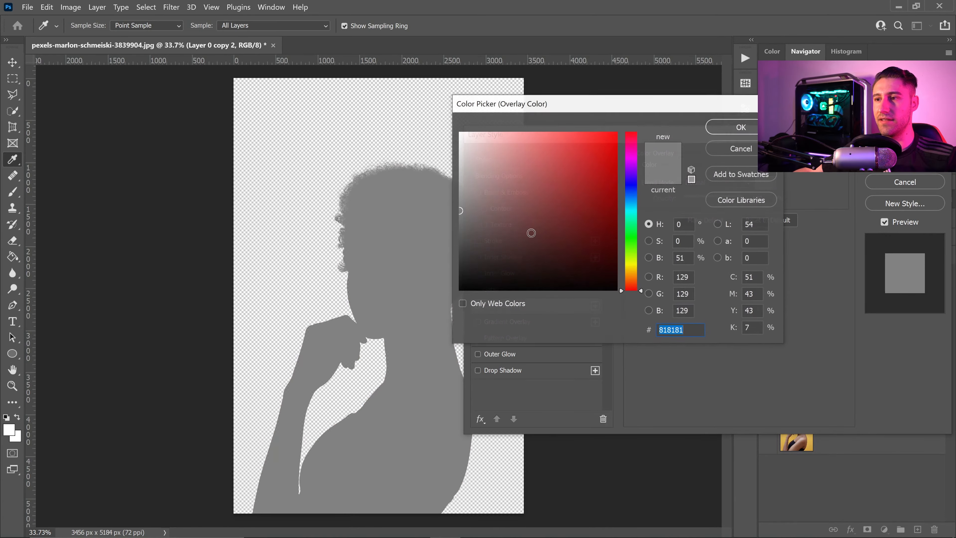
text(ffffff)
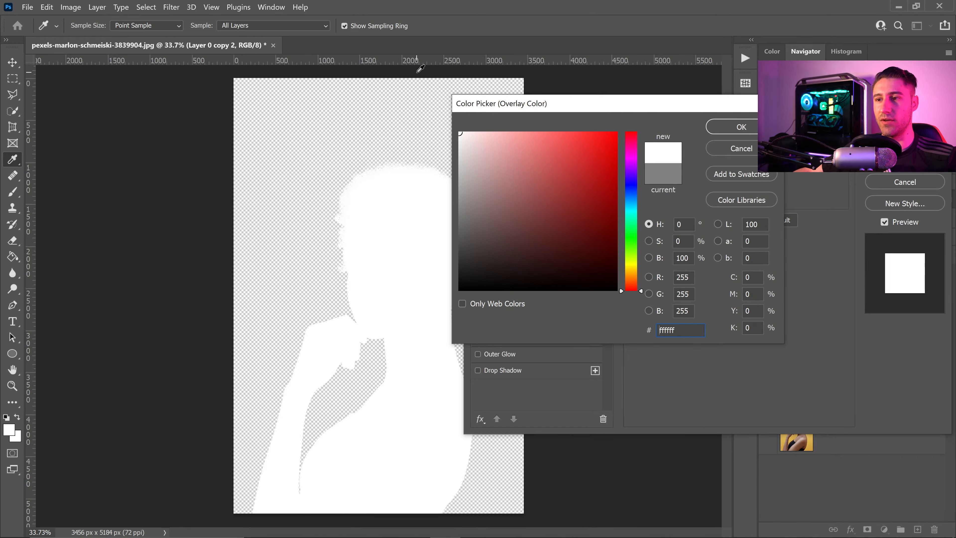
click(738, 127)
click(905, 161)
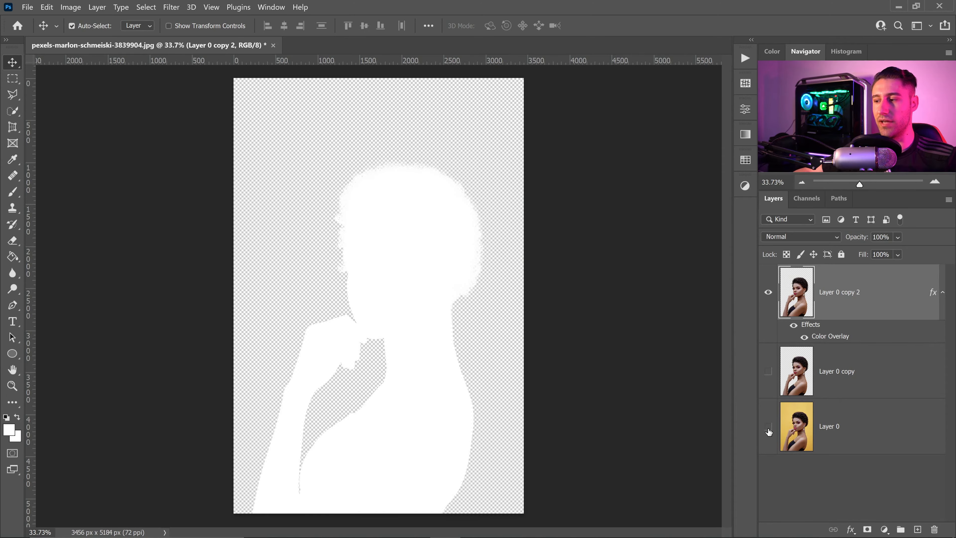
Show Layer 0 and run the TOON ARTIST action on the white silhouette layer through to completion
click(768, 427)
click(746, 58)
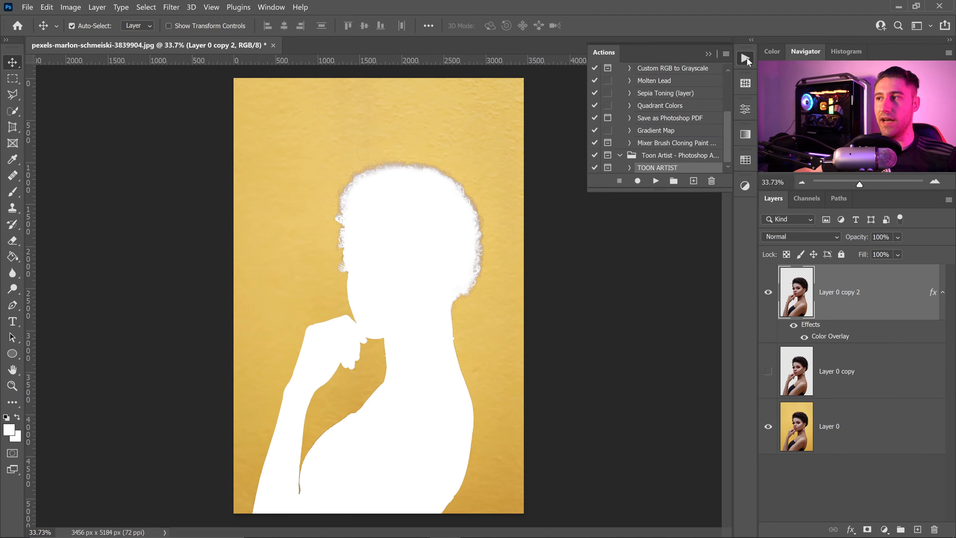
click(656, 181)
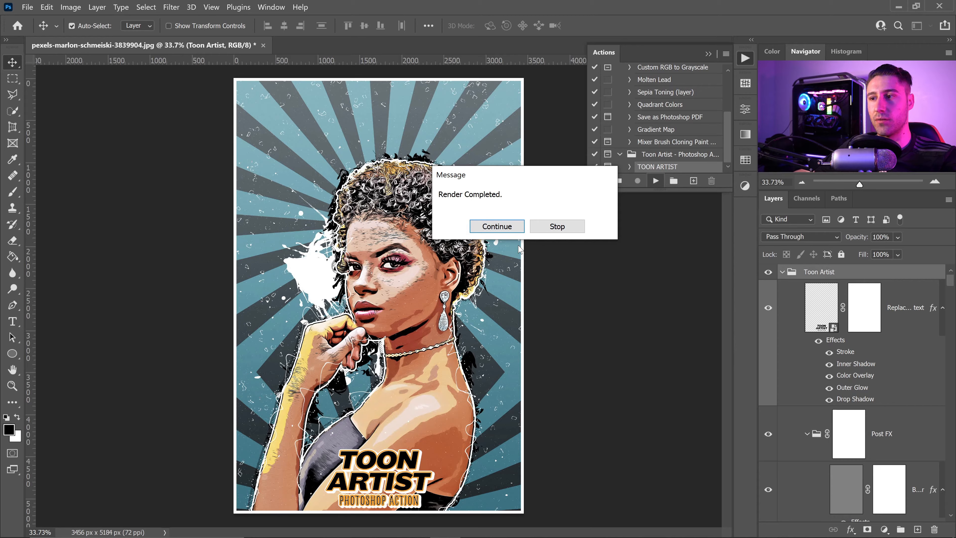
click(497, 226)
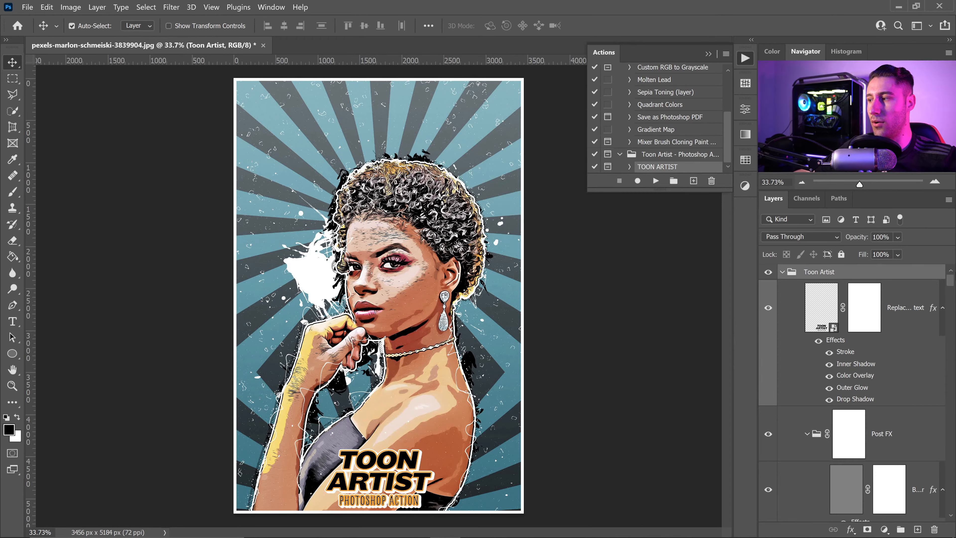
Collapse the Actions panel and all groups nested in the Toon Artist group, leaving only the Toon Artist group itself expanded
mouse_move(951, 284)
mouse_down()
mouse_move(953, 367)
mouse_move(953, 276)
mouse_up()
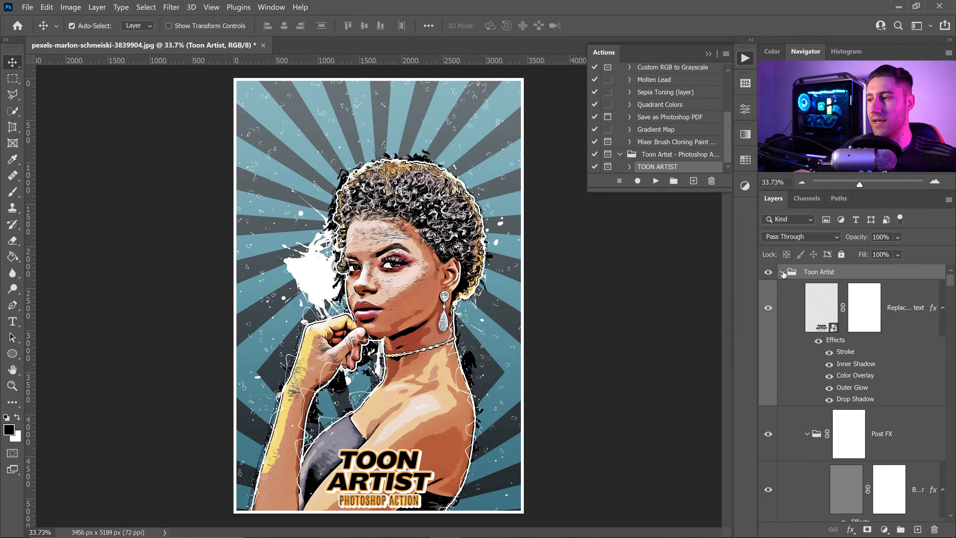
click(709, 54)
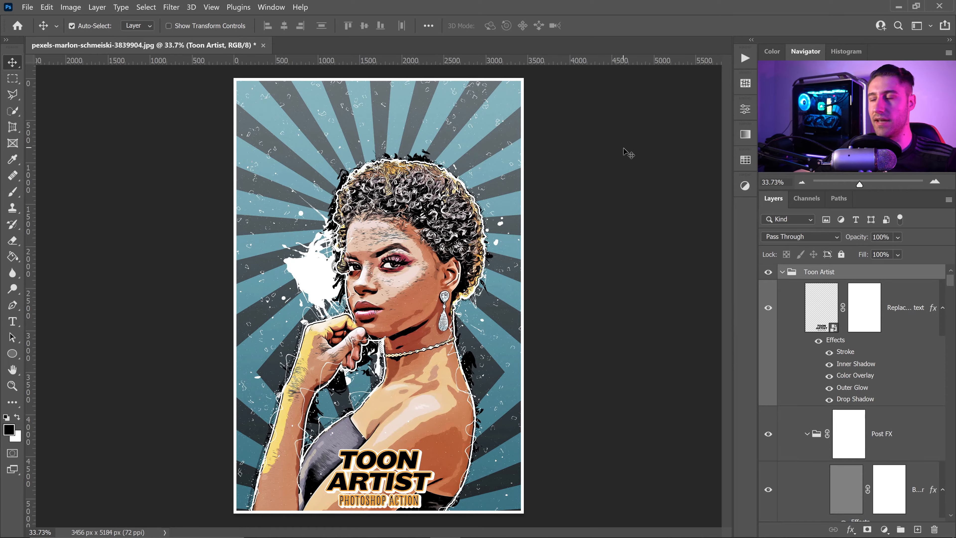
click(783, 273)
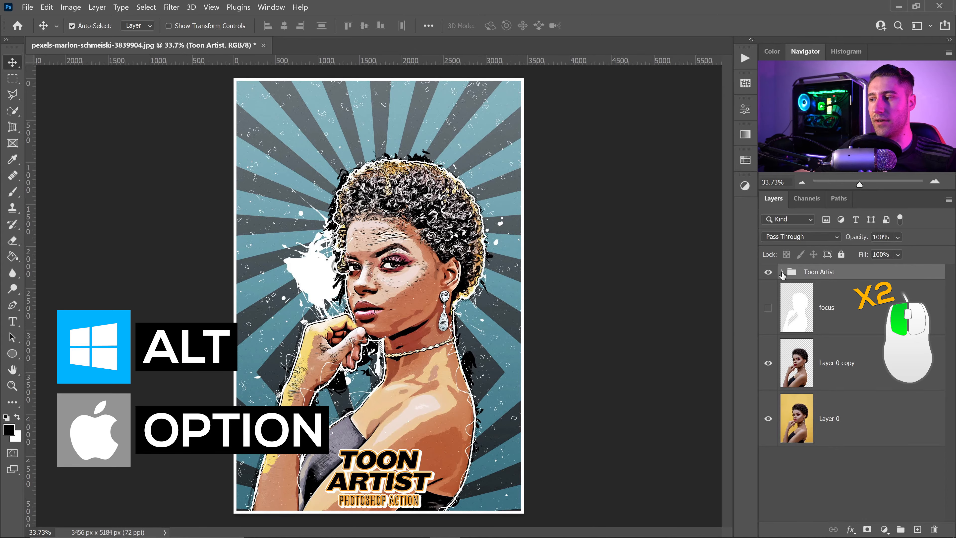
click(783, 273)
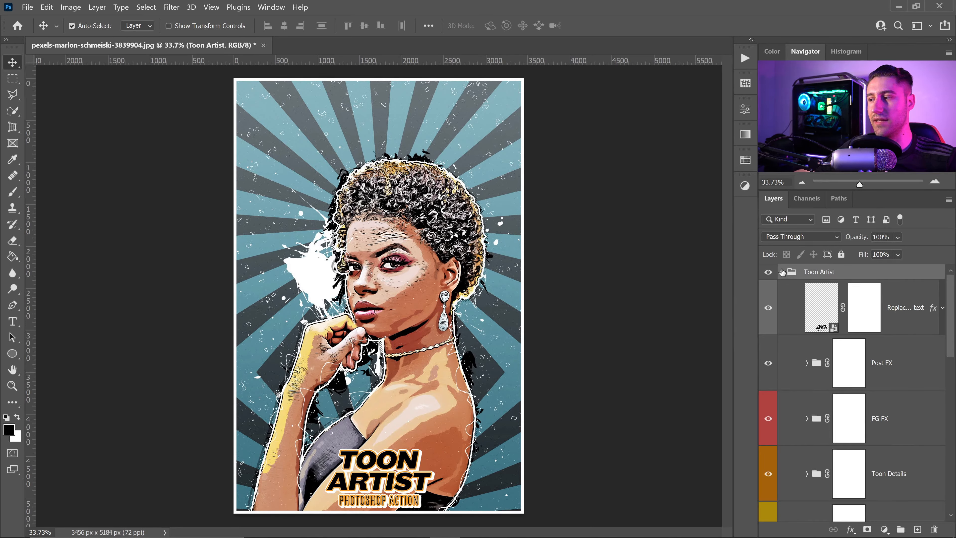
Open the contents of the "Replace with your text" smart object and hide its existing text layer
click(852, 331)
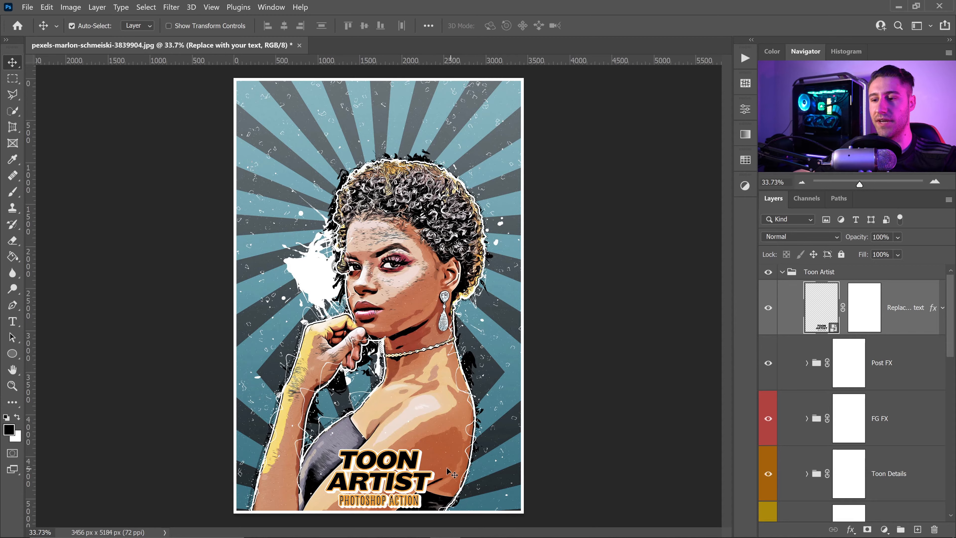
double_click(822, 305)
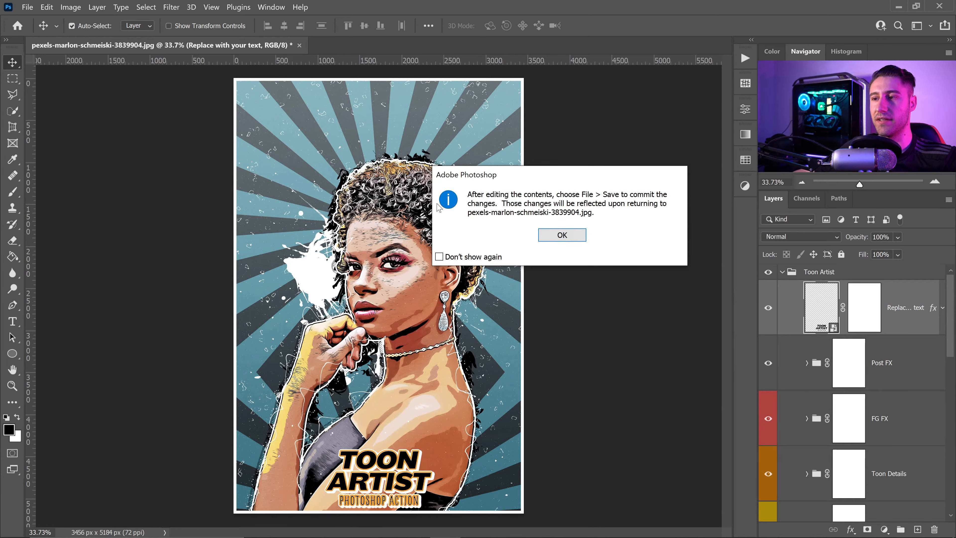
click(559, 238)
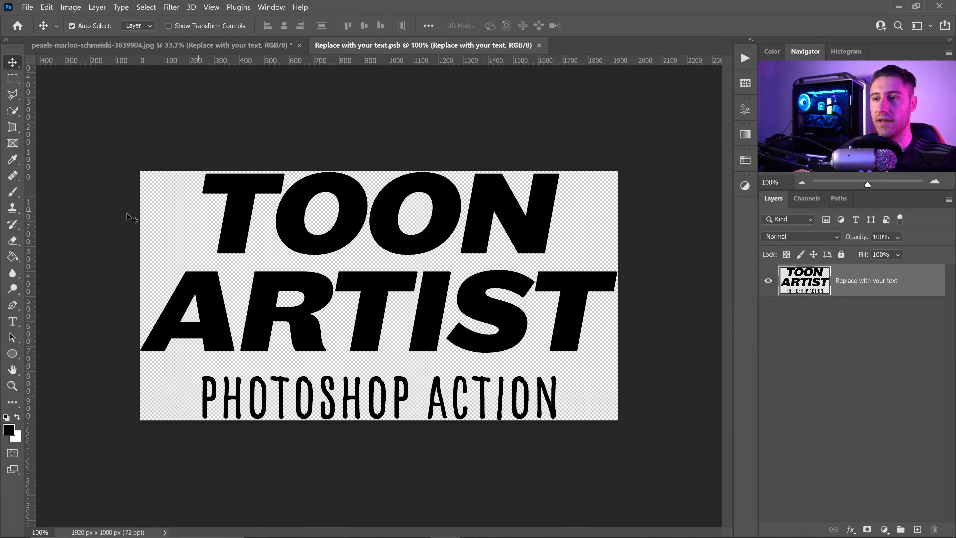
click(769, 283)
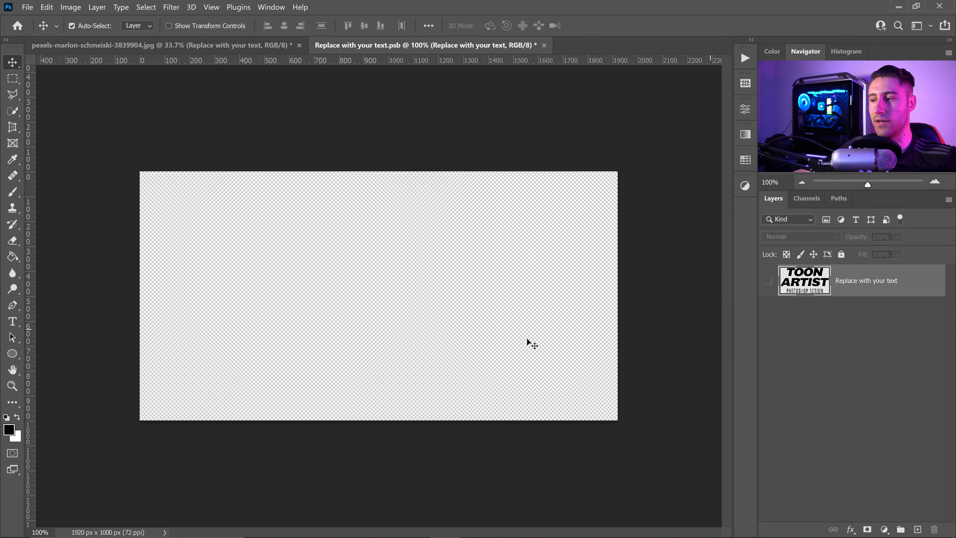
Add the black Nexa Bold text CARTOON centred on the canvas, and save and close the smart object document
click(15, 324)
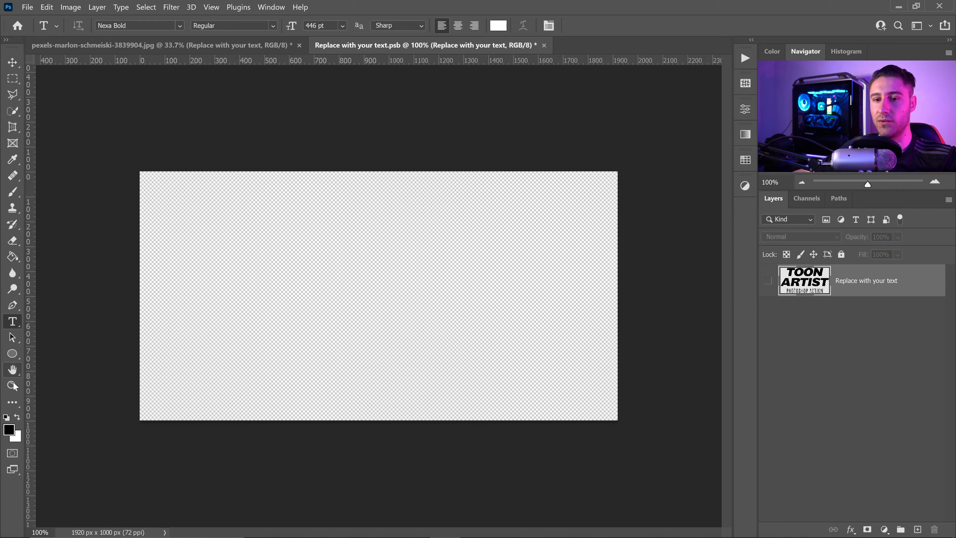
drag(153, 210, 561, 404)
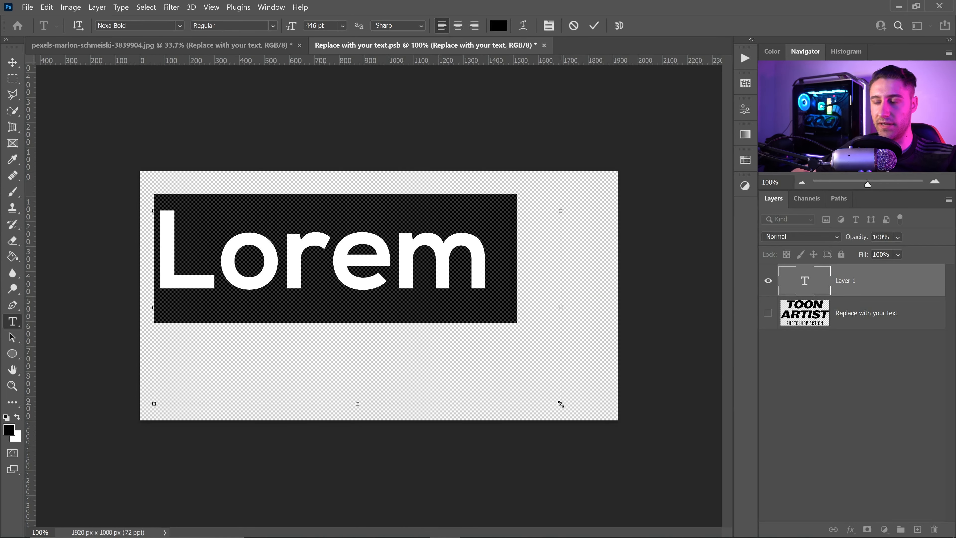
text(CARTOON)
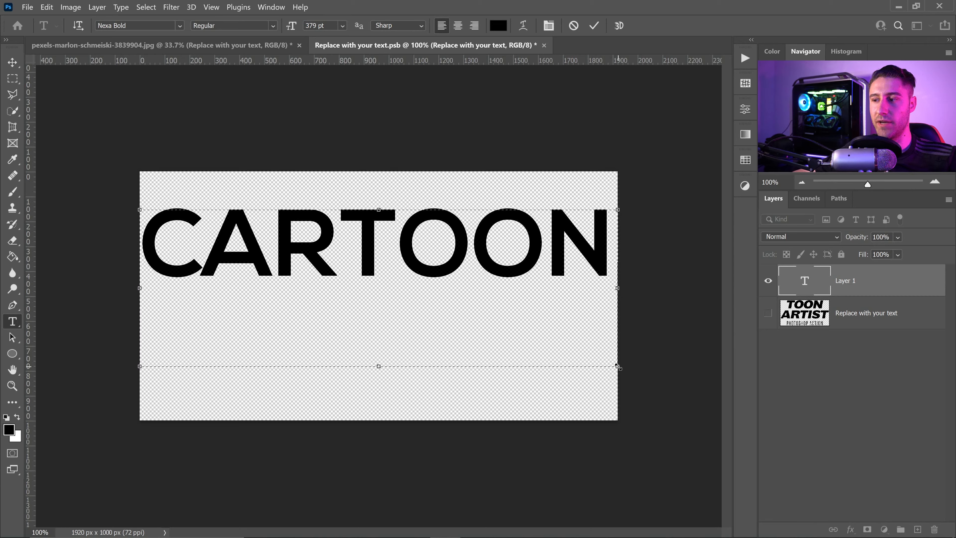
drag(617, 366, 611, 281)
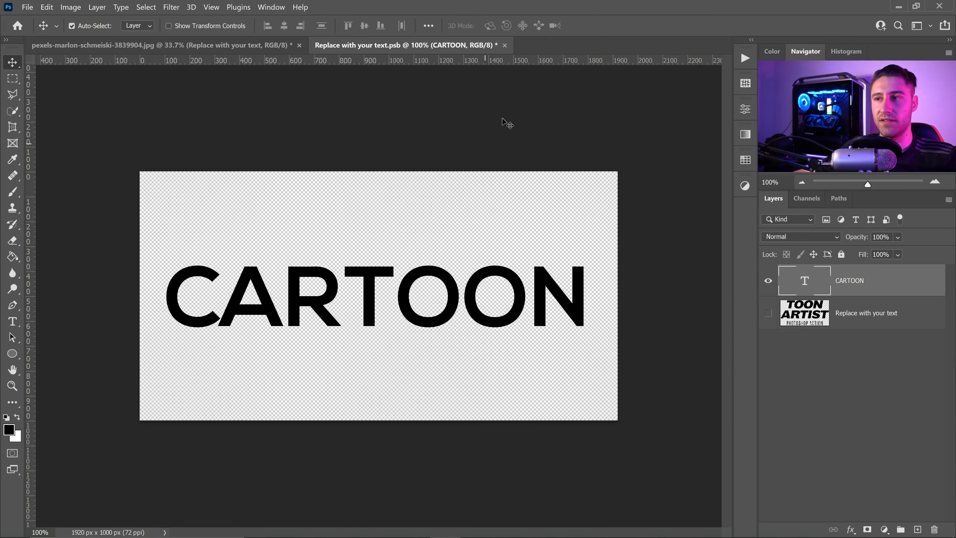
click(503, 45)
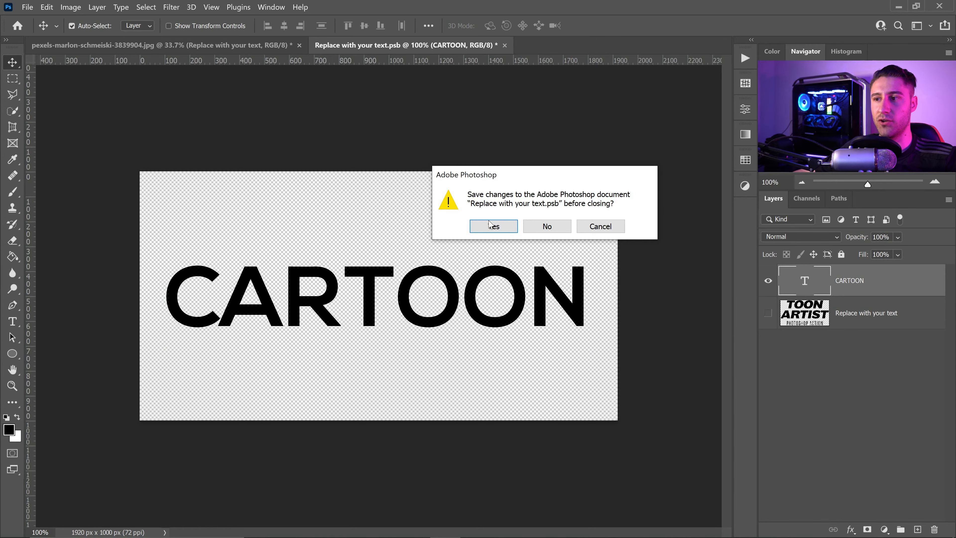
click(493, 226)
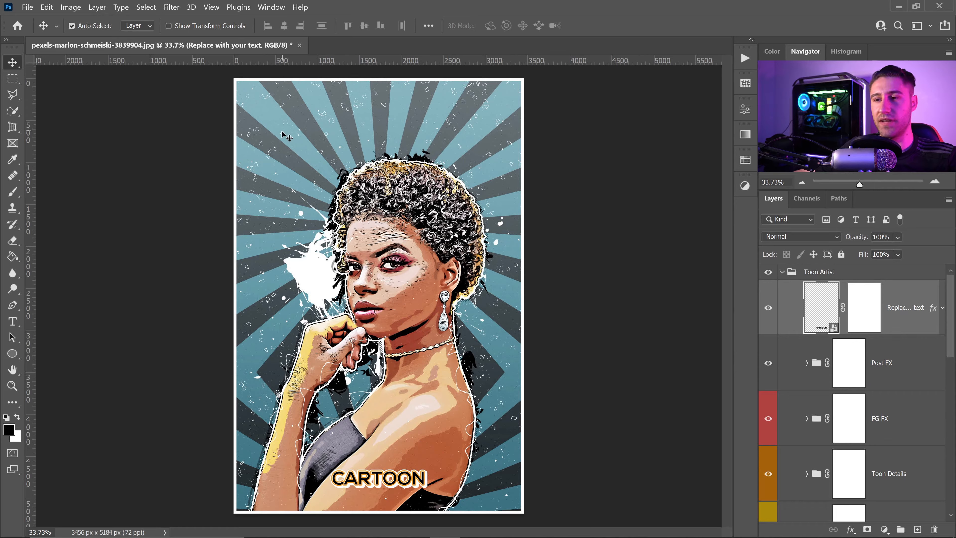
Expand the Post FX group and toggle its Border layer off and on to compare the effect
scroll(896, 375, down, 2)
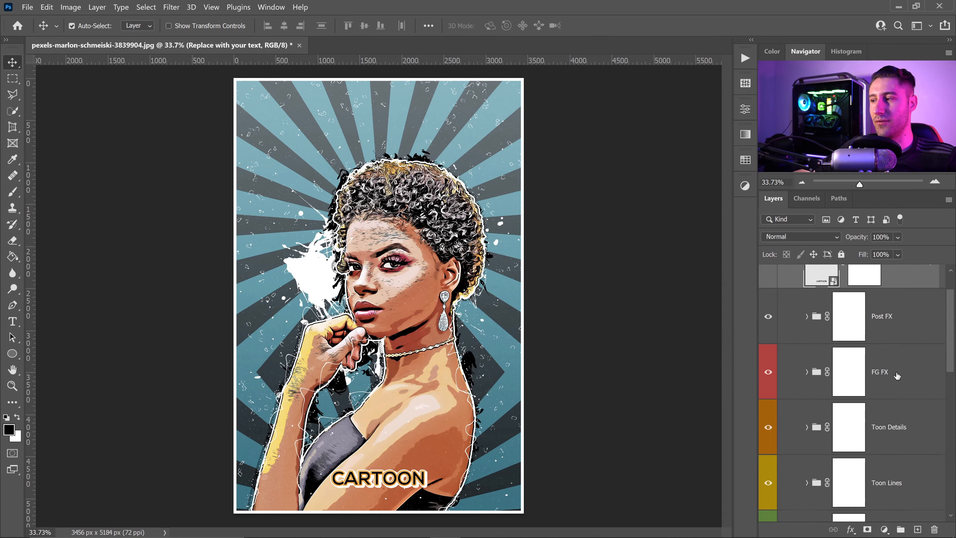
scroll(897, 375, down, 1)
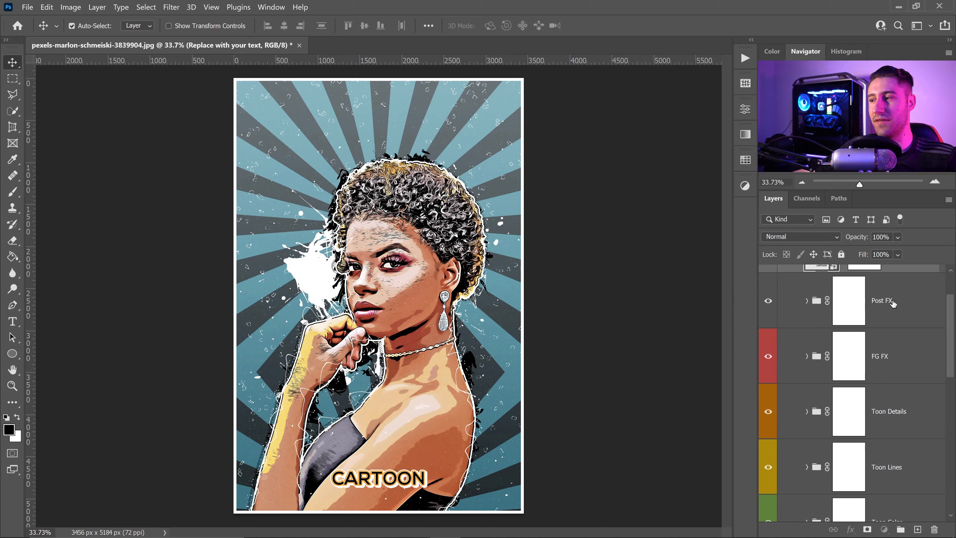
click(849, 306)
click(806, 301)
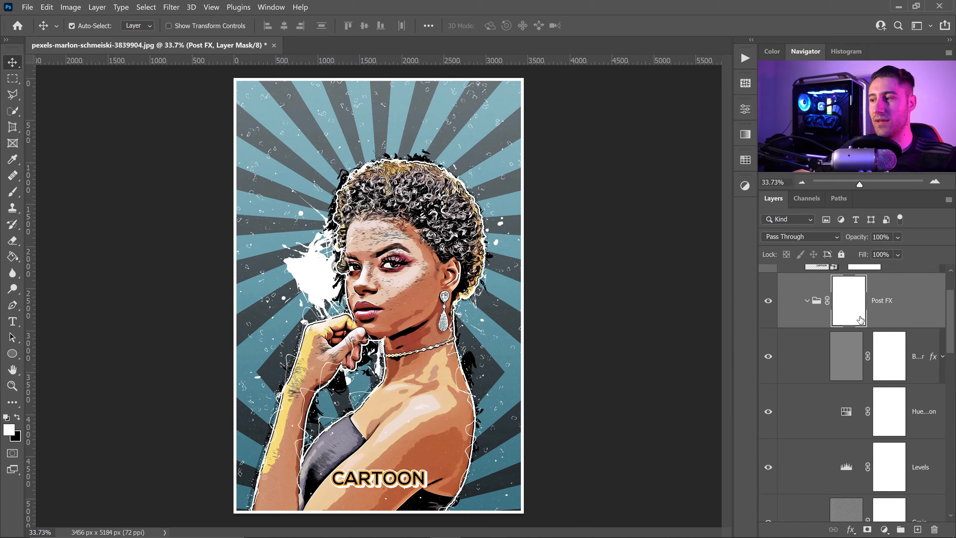
click(847, 366)
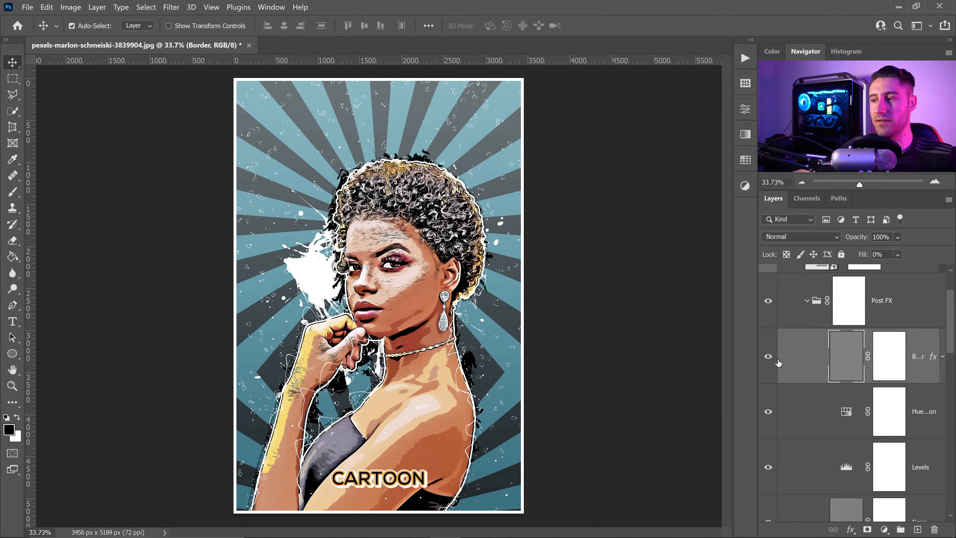
click(769, 360)
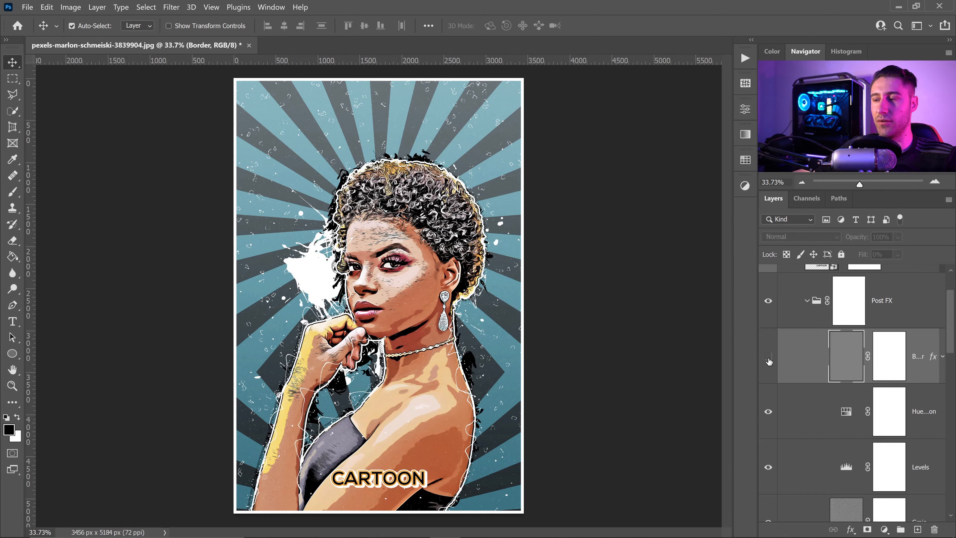
click(770, 357)
Try a saturation shift on the Hue/Saturation adjustment layer in the Post FX group
scroll(915, 354, down, 1)
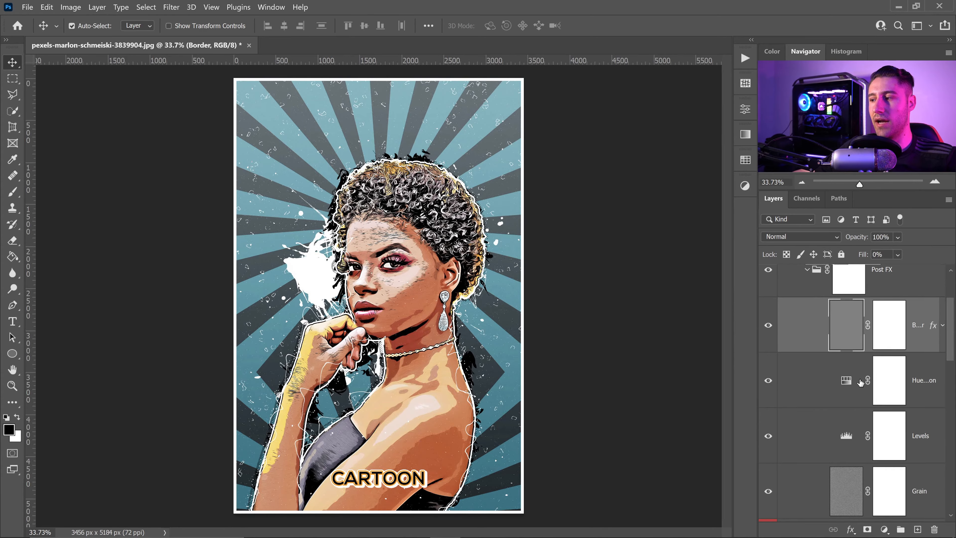
double_click(847, 382)
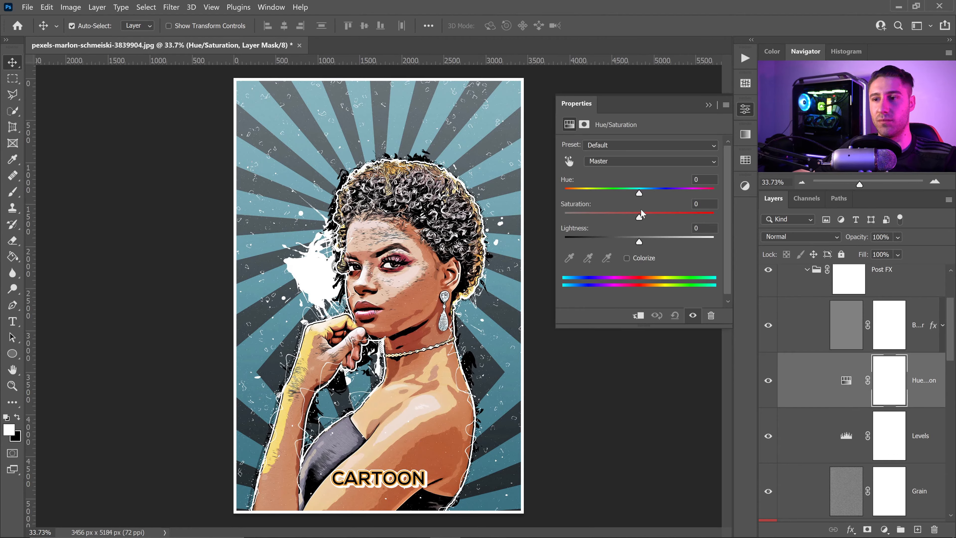
drag(642, 219, 644, 219)
drag(644, 219, 642, 219)
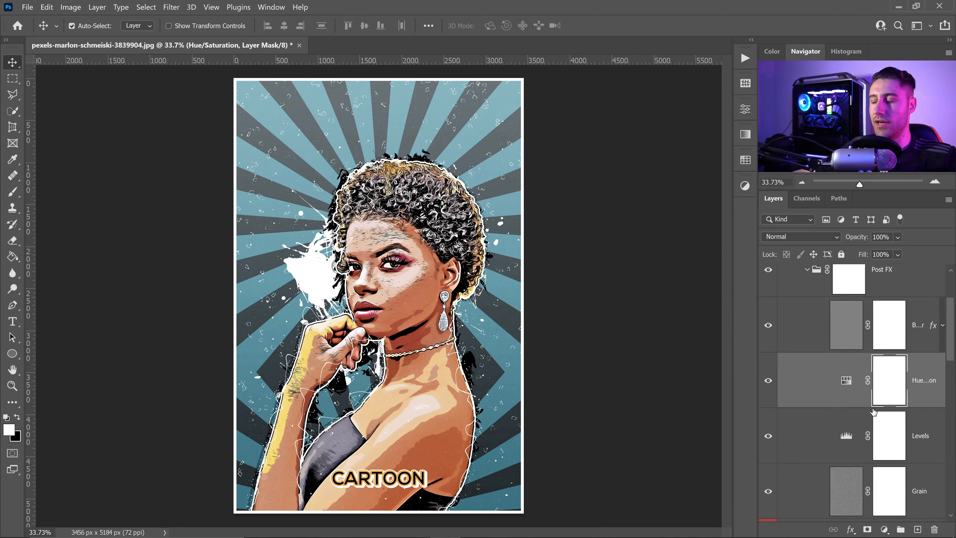
Try a black input level of 48 on the Post FX group's Levels adjustment layer and undo it
double_click(847, 435)
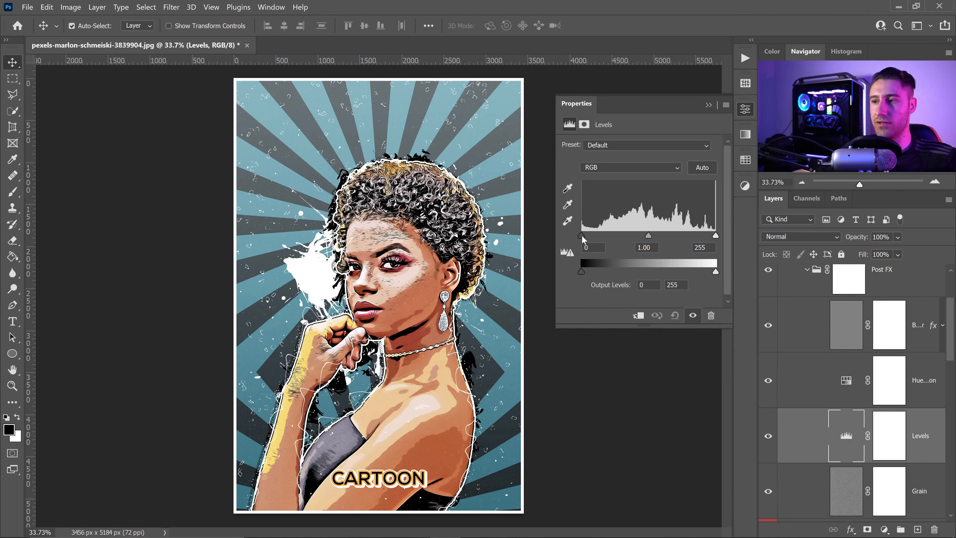
drag(581, 234, 606, 234)
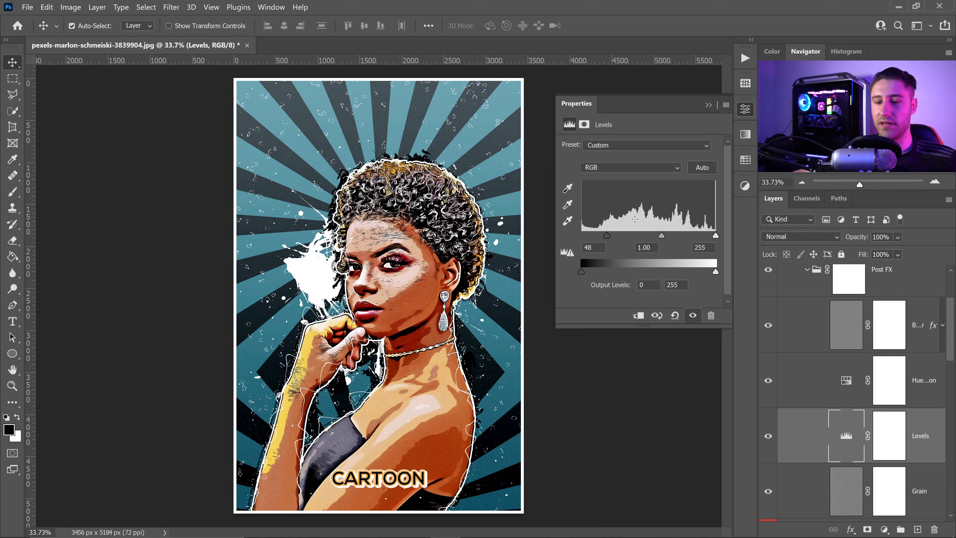
key(ctrl+z)
click(708, 105)
Collapse the Post FX group and expand the FG FX group to reach its effect layers
scroll(913, 380, down, 3)
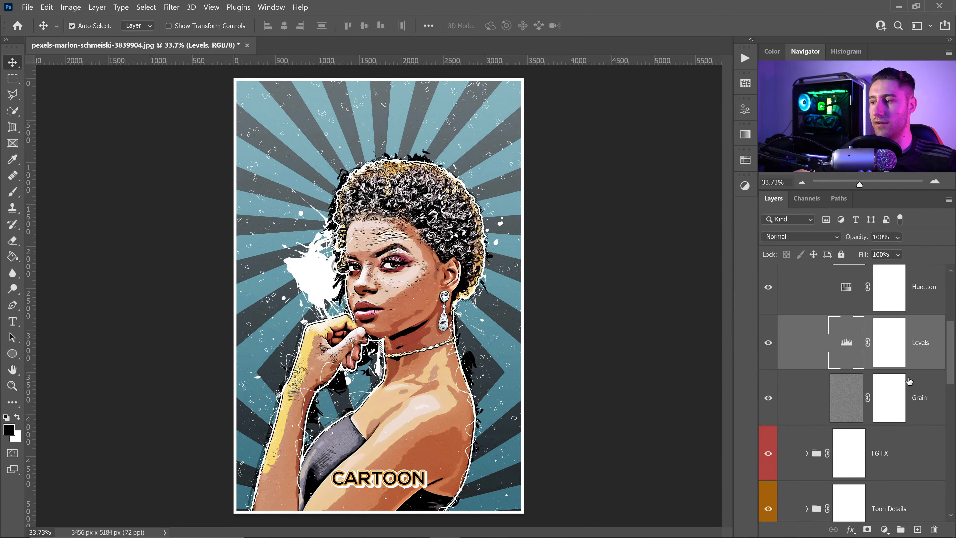
click(839, 399)
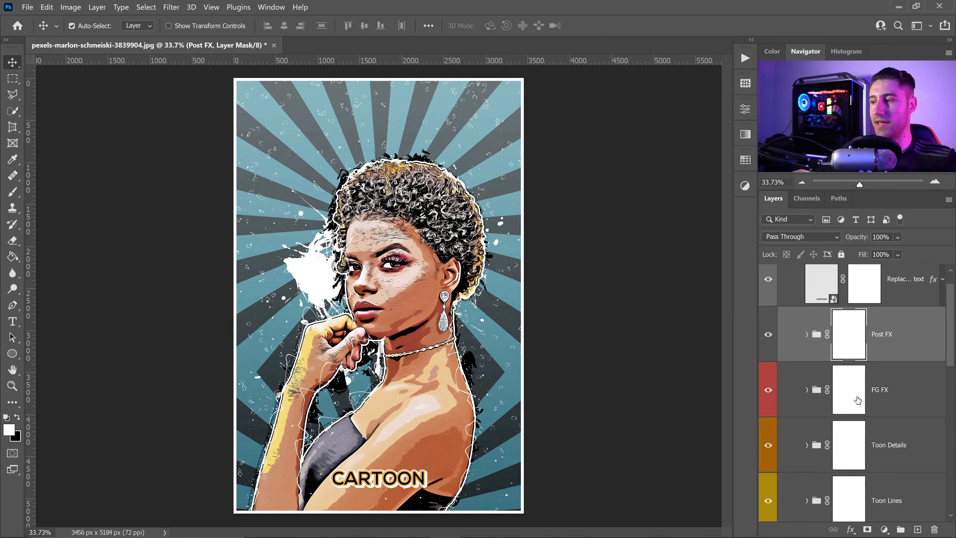
click(806, 390)
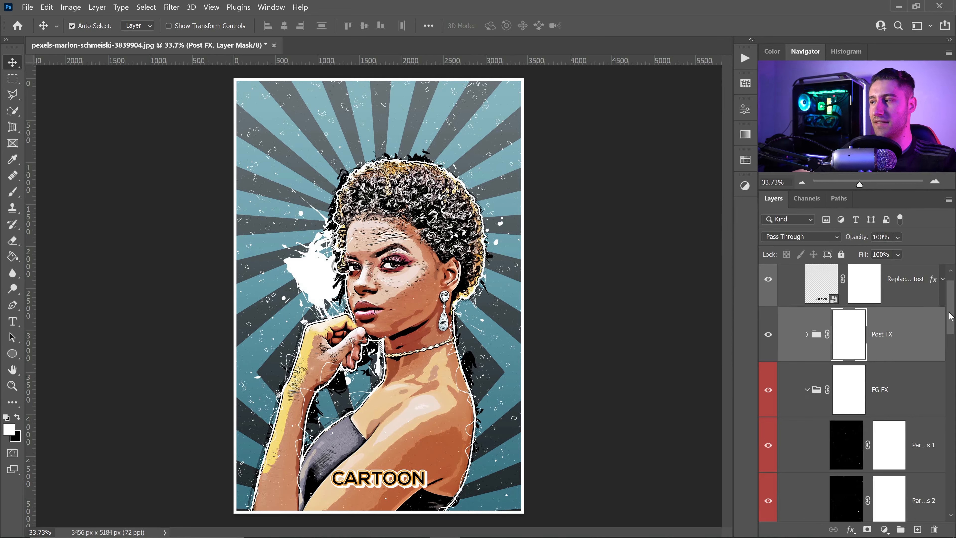
drag(949, 315, 950, 342)
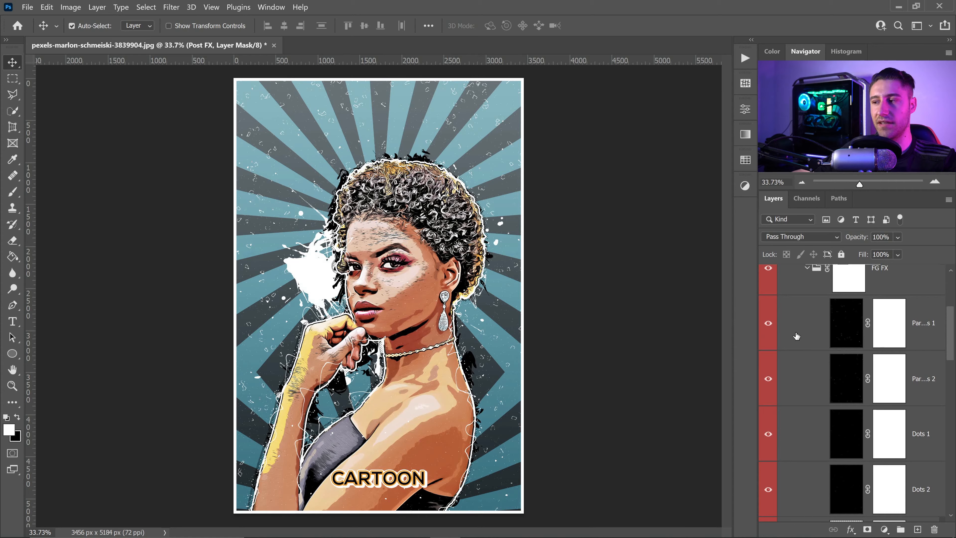
Hide both particle layers, Dots 1, Dots 2 and the second line layer in the FG FX group, keeping the first line layer shown
click(768, 323)
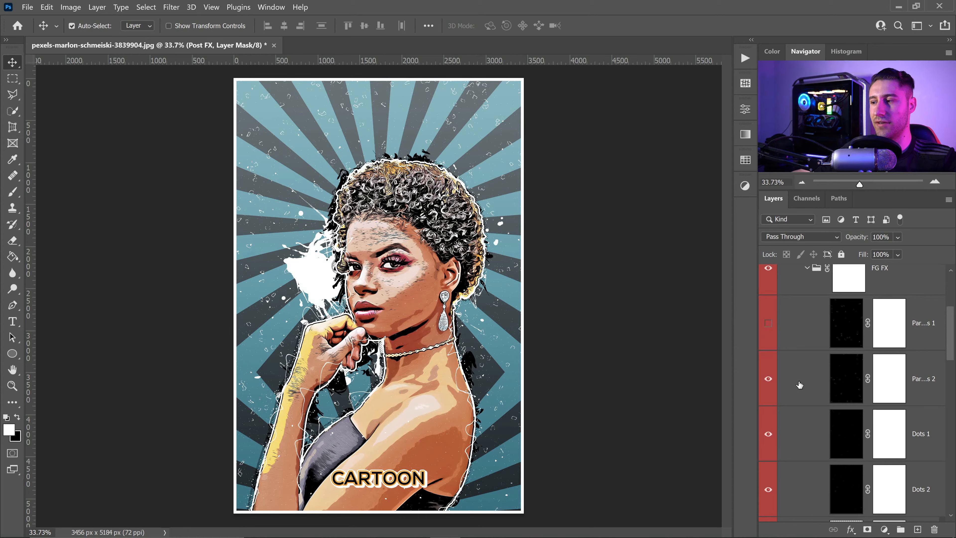
click(768, 379)
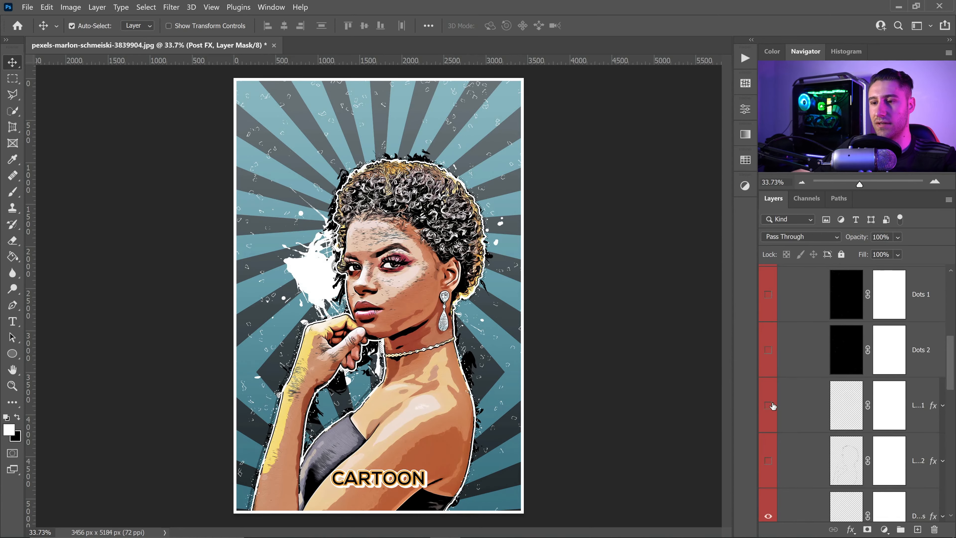
click(769, 405)
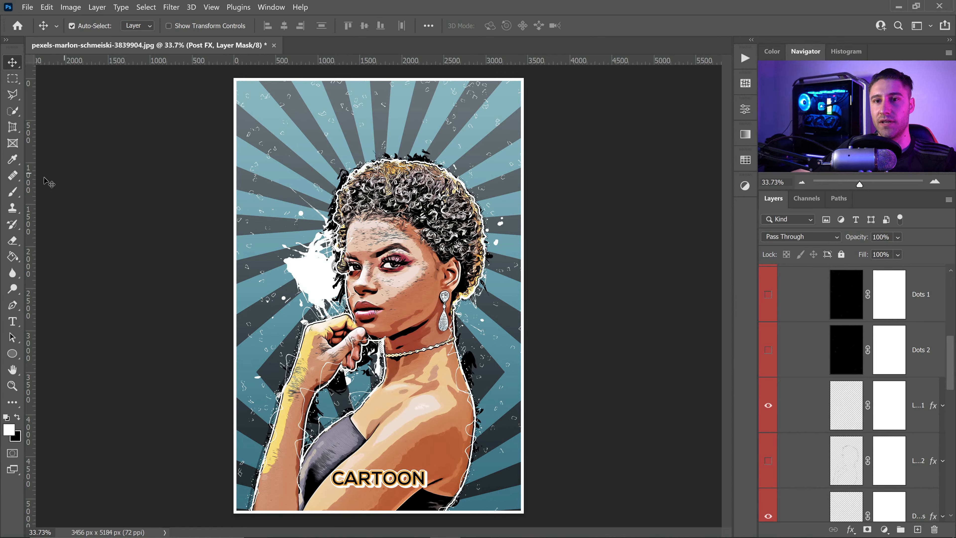
Paint with the Brush in black (000000) on the Line Effect 1 layer mask to hide the lines over the hand and forearm
click(12, 194)
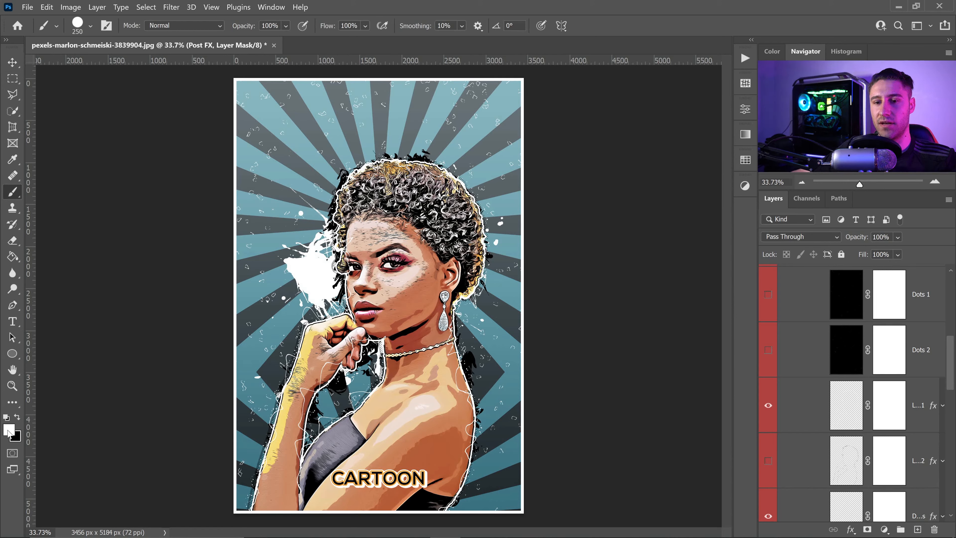
click(9, 430)
text(000000)
click(741, 127)
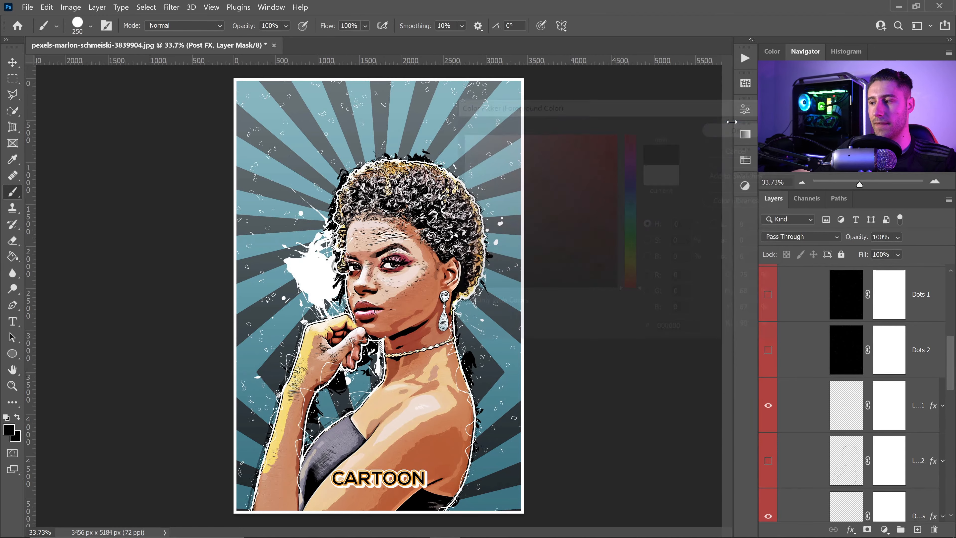
click(894, 404)
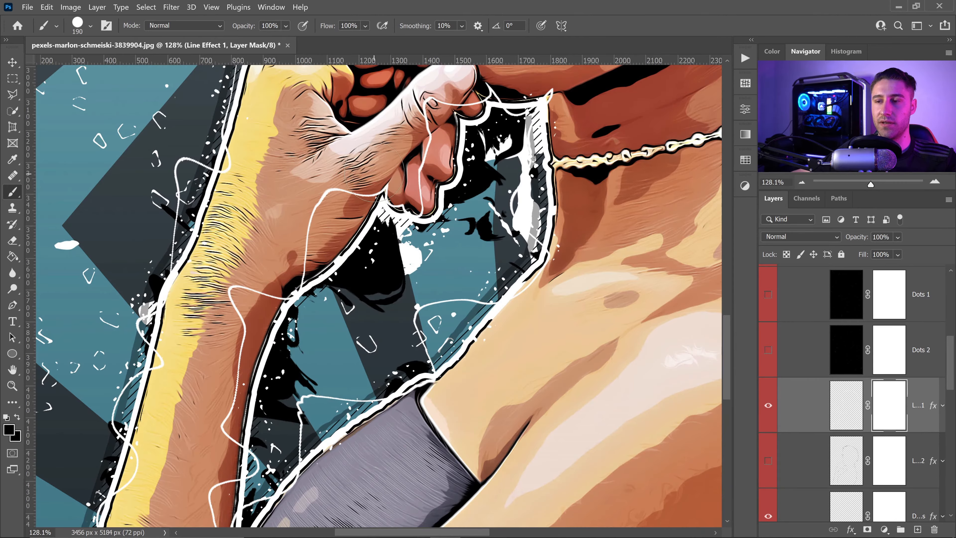
mouse_move(371, 167)
mouse_down()
mouse_move(320, 199)
mouse_move(329, 207)
mouse_move(276, 287)
mouse_move(239, 290)
mouse_move(201, 391)
mouse_move(240, 337)
mouse_move(212, 419)
mouse_up()
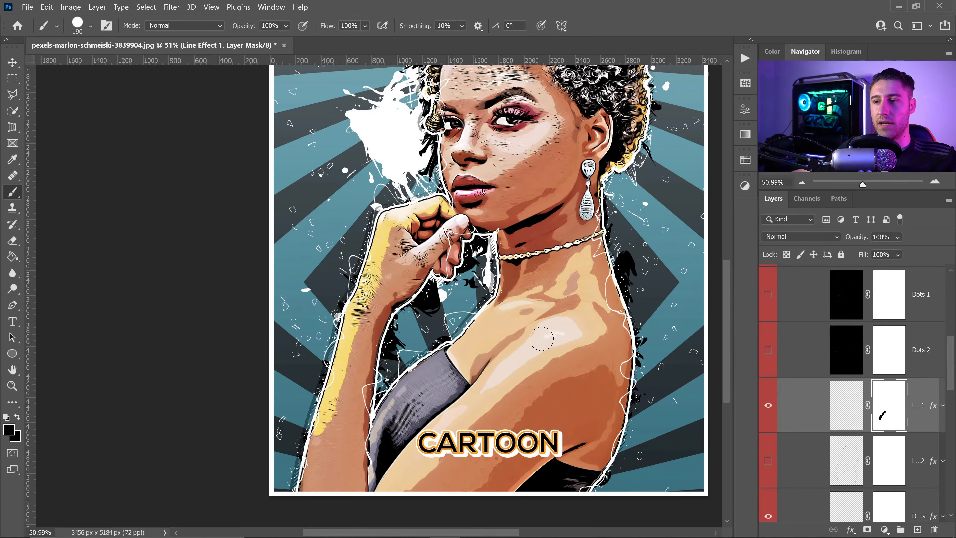
scroll(548, 334, down, 1)
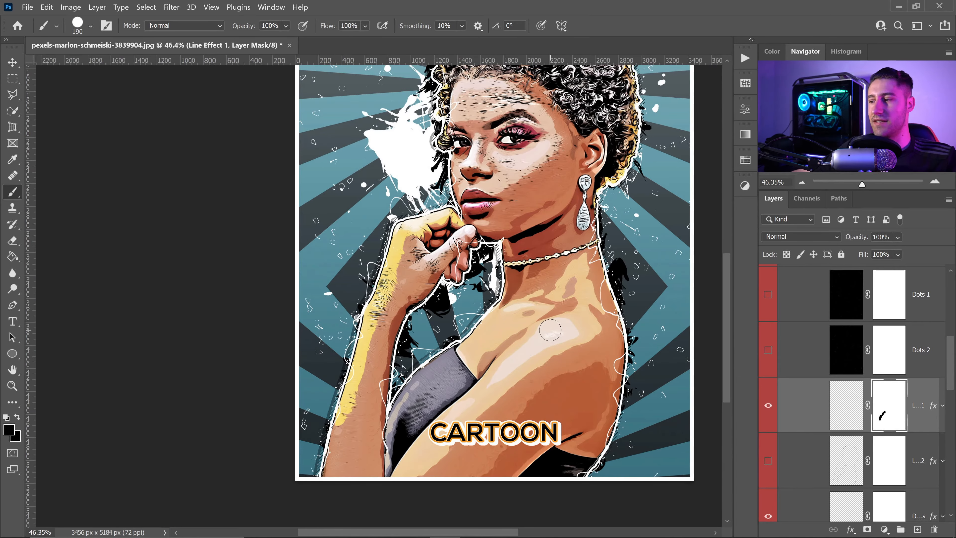
View the Line Effect 1 layer mask on its own, return to the artwork and toggle the mask's effect
alt+click(907, 409)
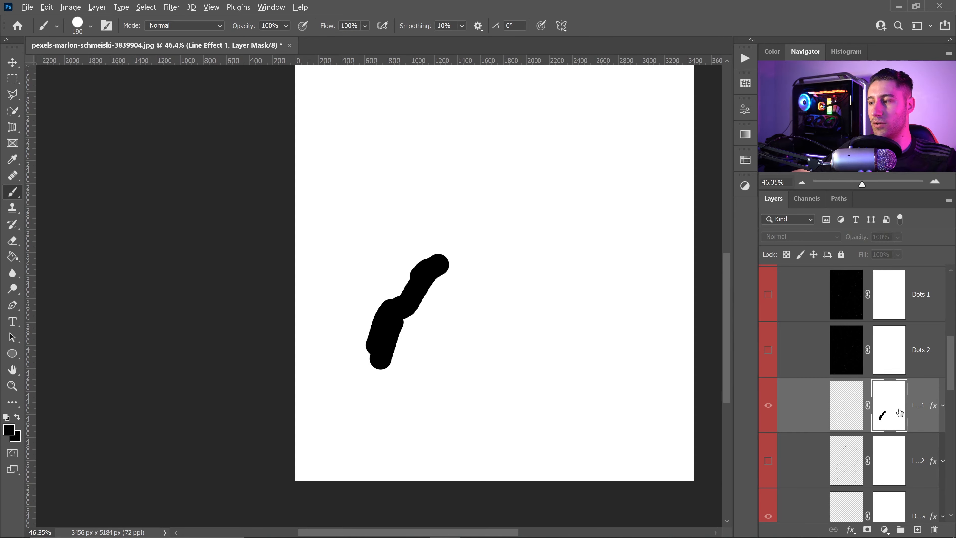
alt+click(883, 409)
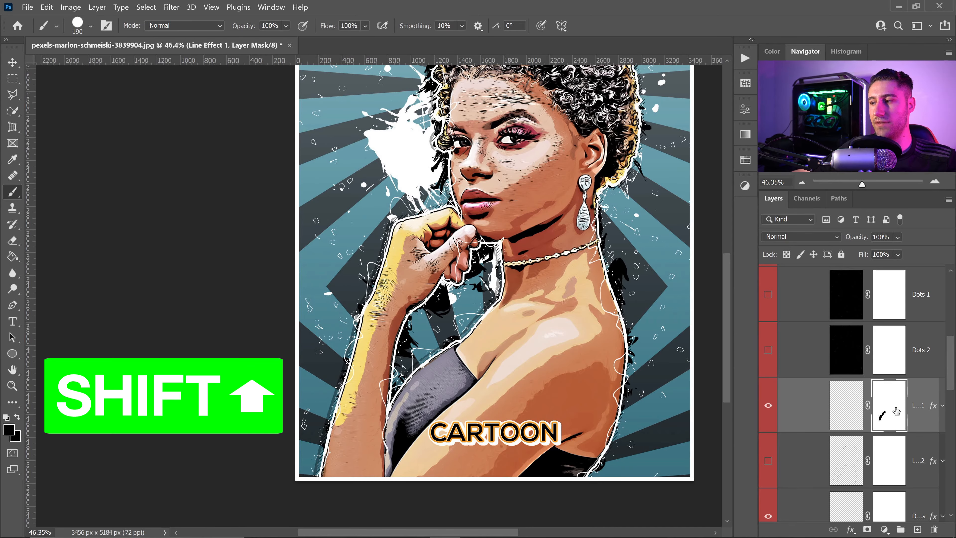
shift+click(889, 400)
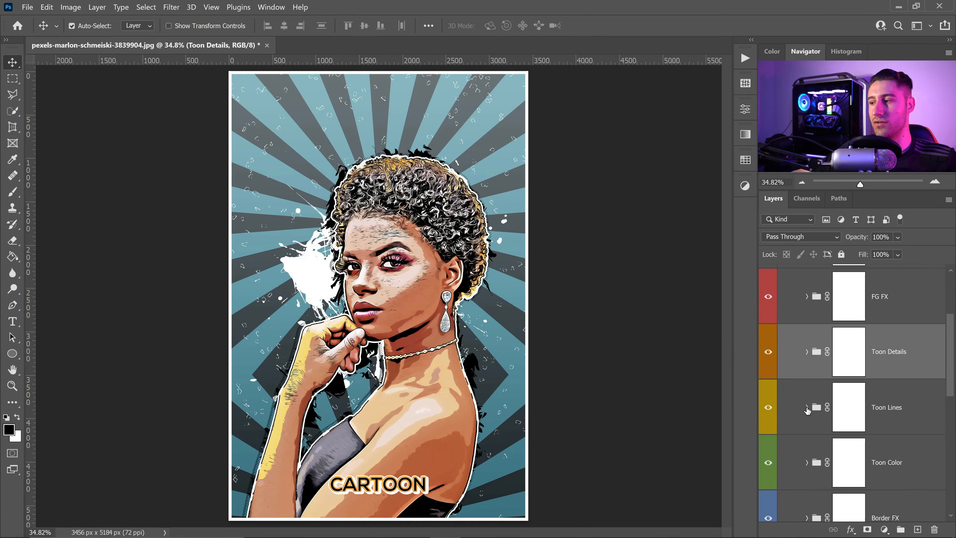
In the Toon Lines group, paint black on the Lines 2 mask with a smaller brush to hide sketch lines on the face
click(807, 407)
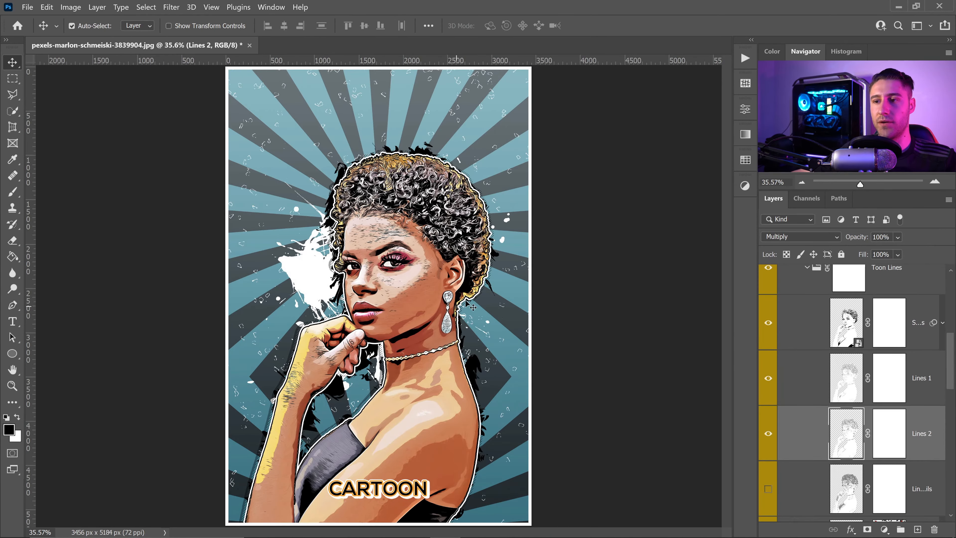
scroll(405, 281, up, 4)
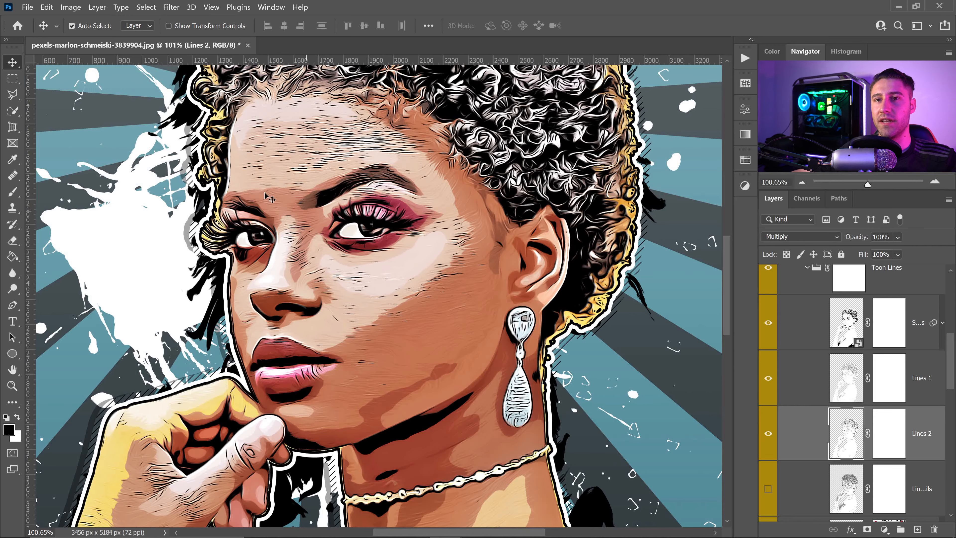
click(12, 193)
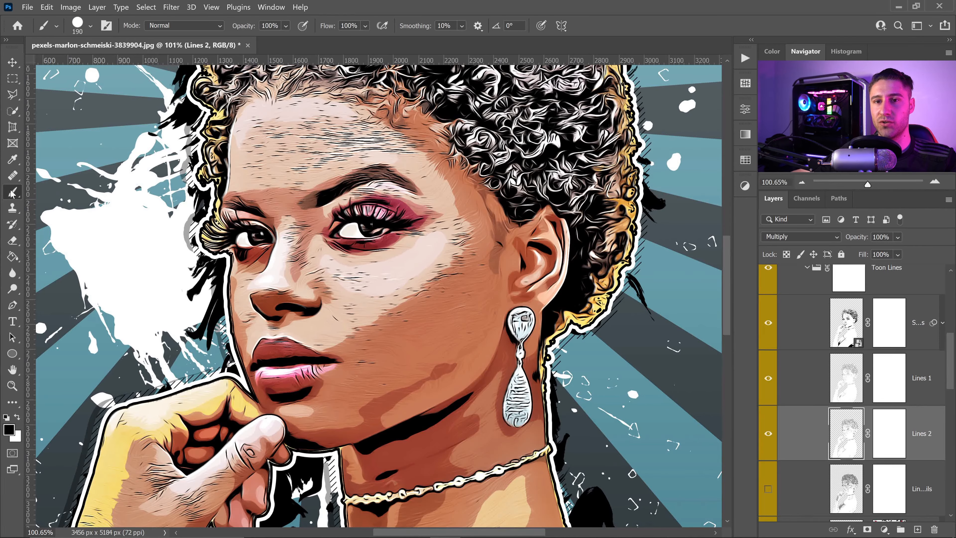
click(883, 438)
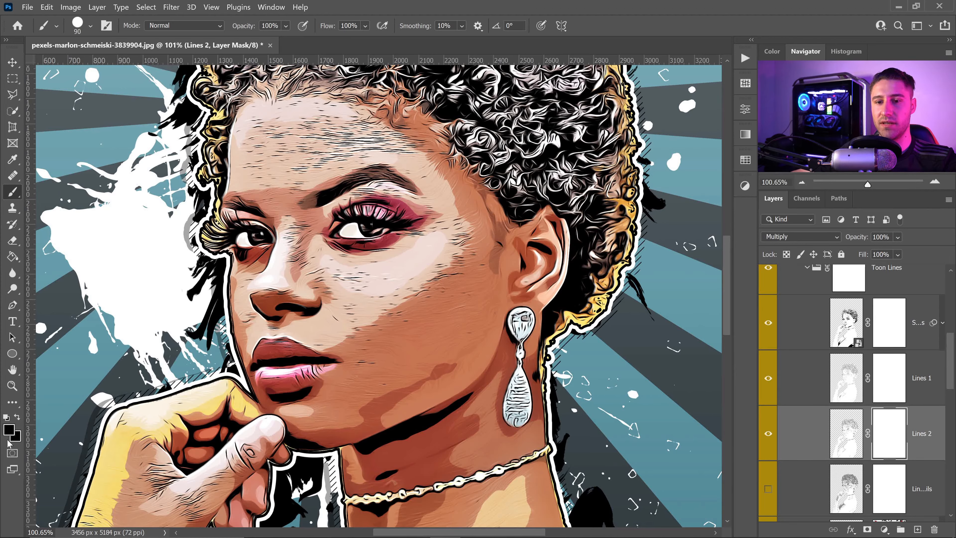
key(bracketleft)
key(bracketleft)
key(bracketleft)
key(bracketleft)
key(bracketleft)
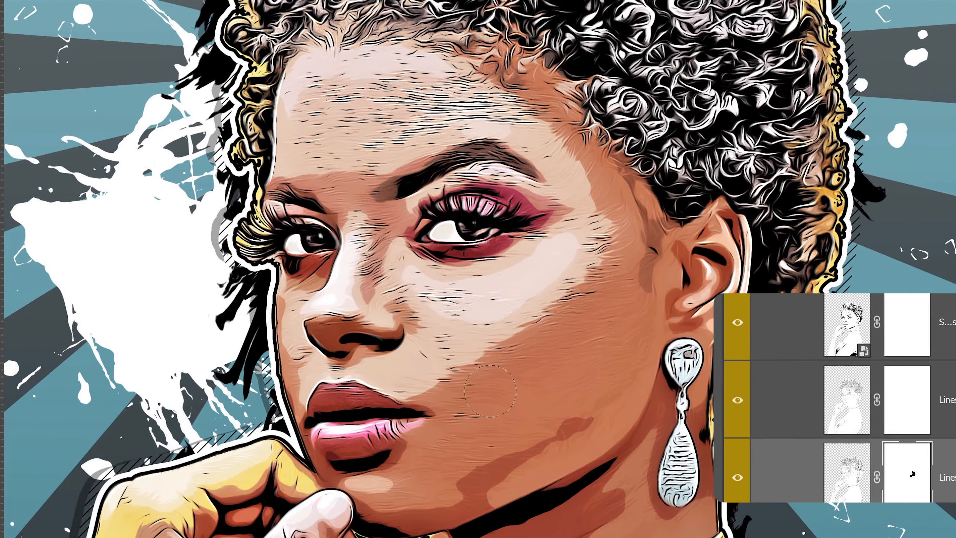
mouse_move(490, 390)
mouse_down()
mouse_move(485, 241)
mouse_move(440, 302)
mouse_move(508, 113)
mouse_move(339, 121)
mouse_move(459, 88)
mouse_up()
Paint black on the Lines 1 mask to hide more facial sketch lines, and select the mask of the layer above it
click(875, 406)
mouse_move(597, 245)
mouse_down()
mouse_move(568, 293)
mouse_move(412, 311)
mouse_up()
click(875, 328)
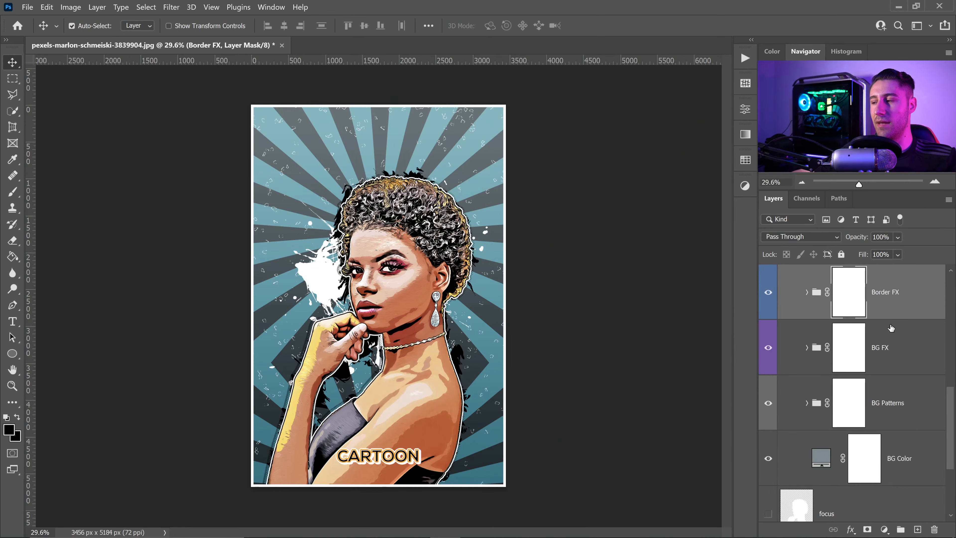
Expand the BG FX group to reach its background adjustment, gradient and splatter layers
click(893, 347)
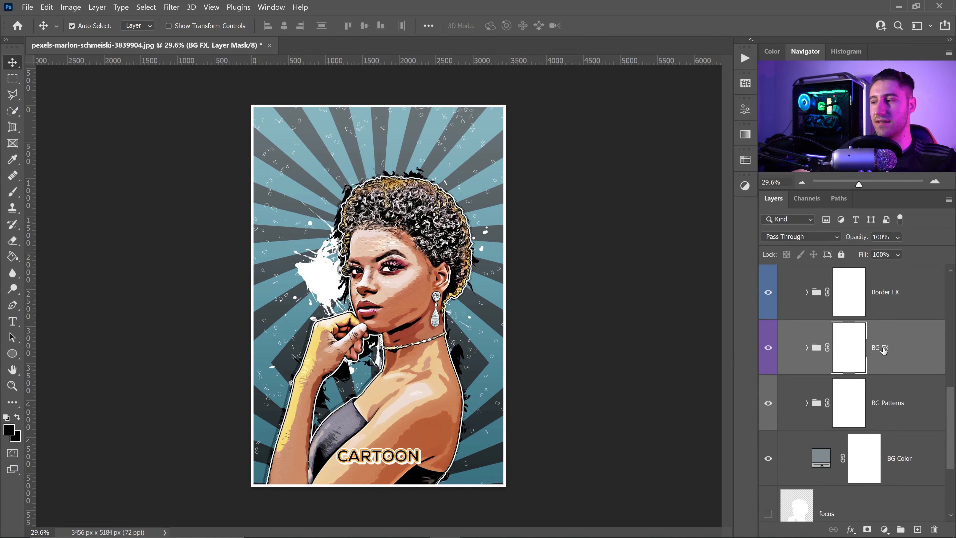
click(807, 348)
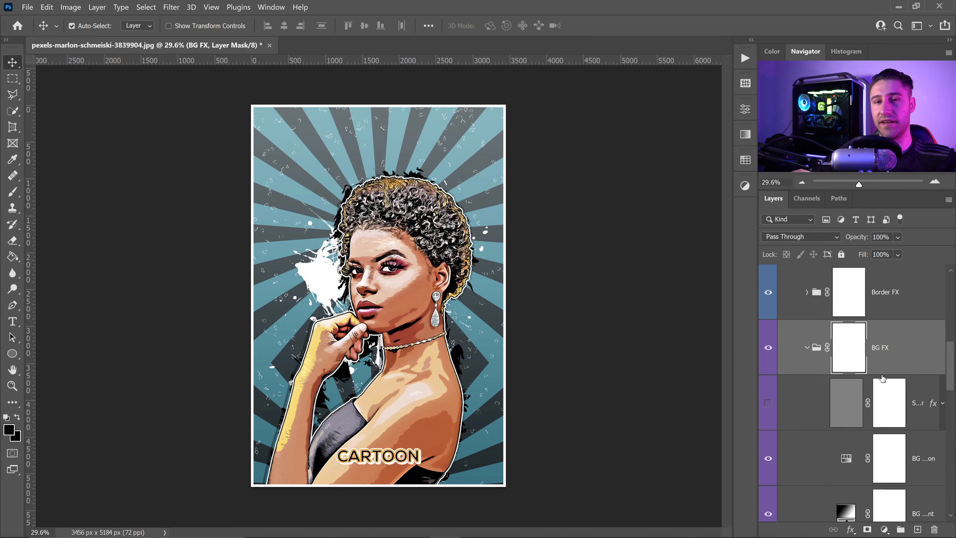
scroll(882, 377, down, 2)
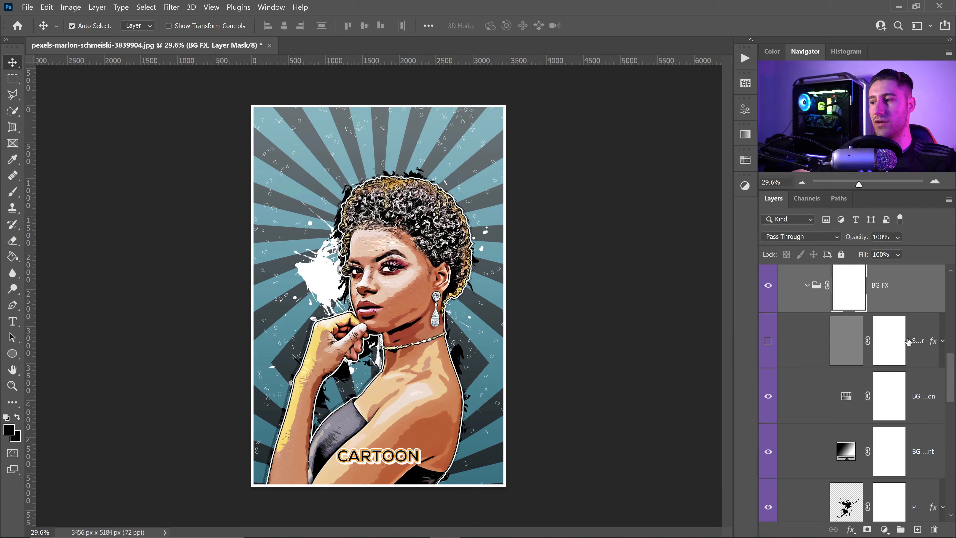
scroll(846, 396, down, 2)
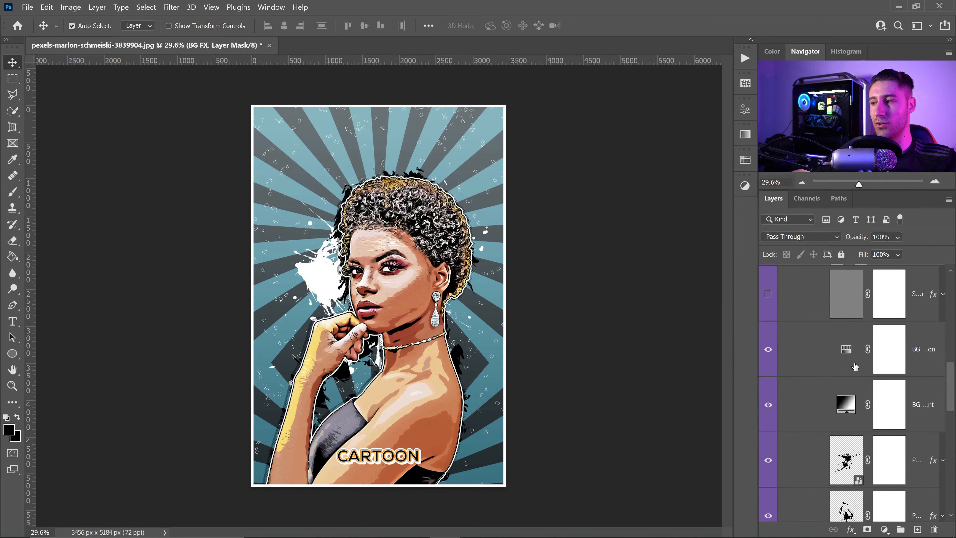
Try a hue shift of -53 on the BG Hue/Saturation adjustment layer
double_click(846, 349)
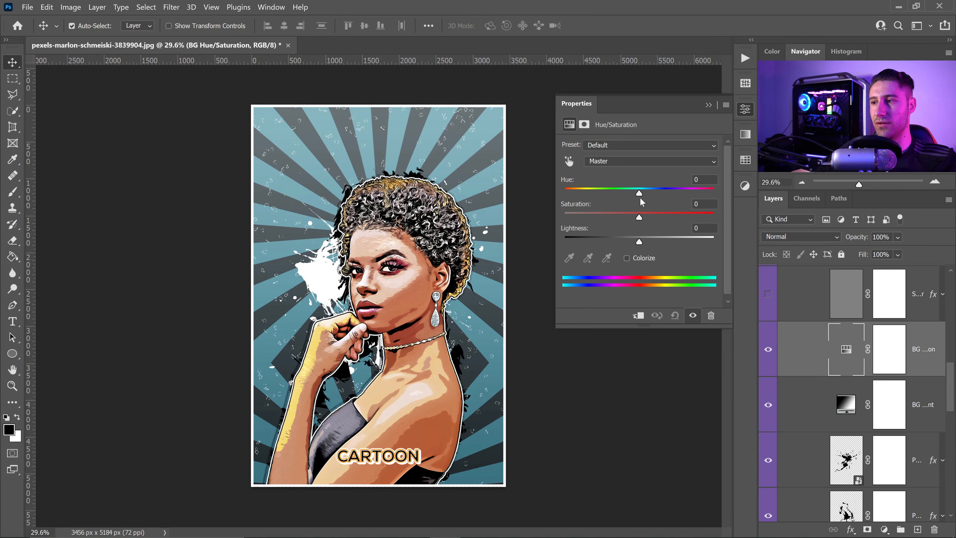
drag(639, 194, 606, 194)
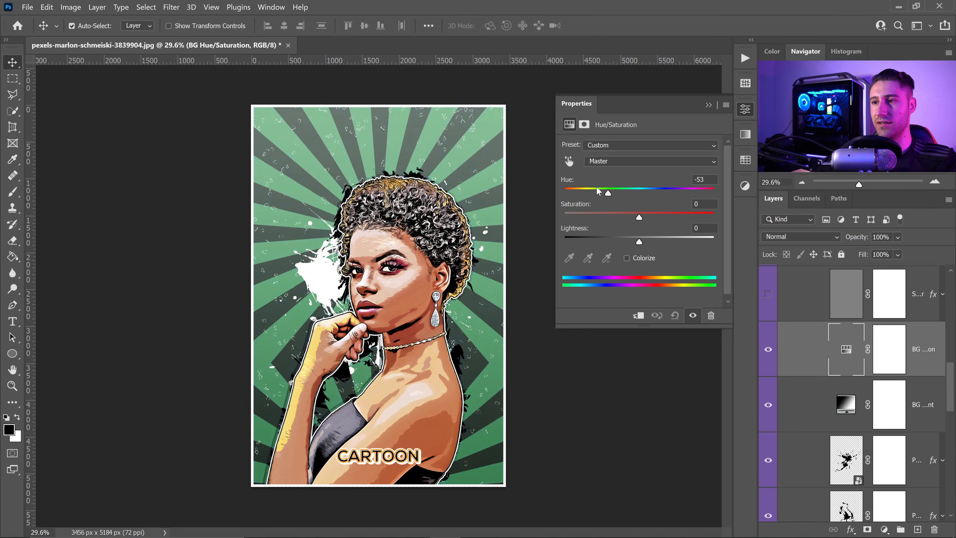
Review the gradient fill settings of the BG Gradient layer in the BG FX group and close them
click(927, 399)
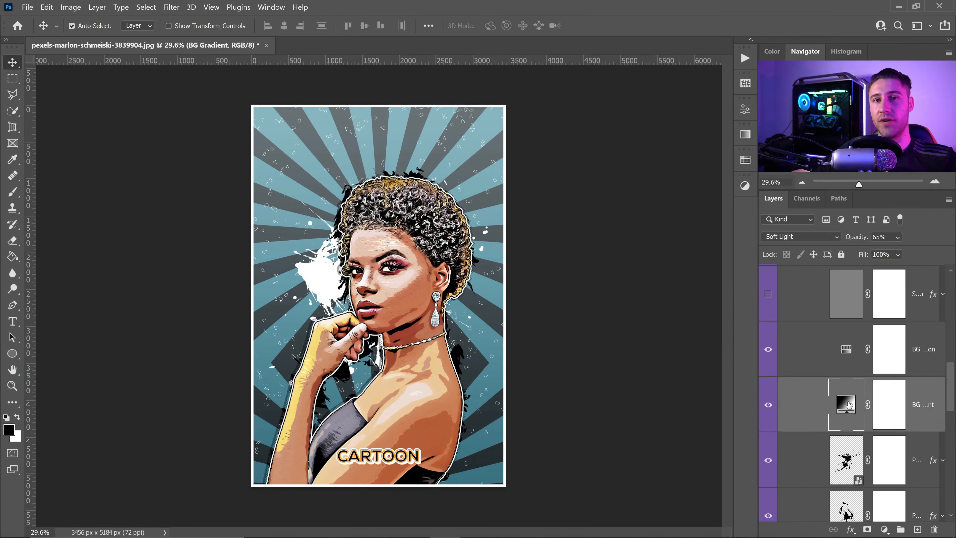
double_click(847, 403)
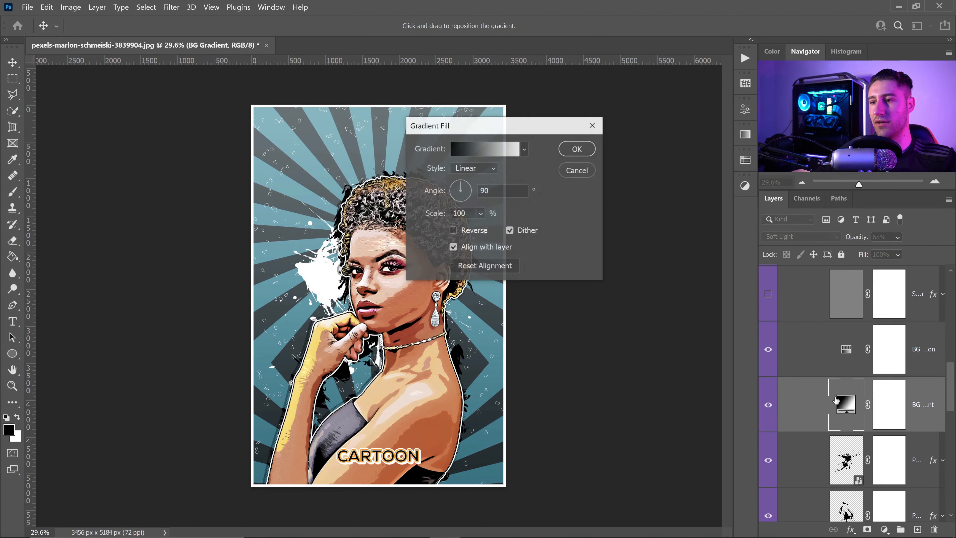
drag(553, 128, 645, 135)
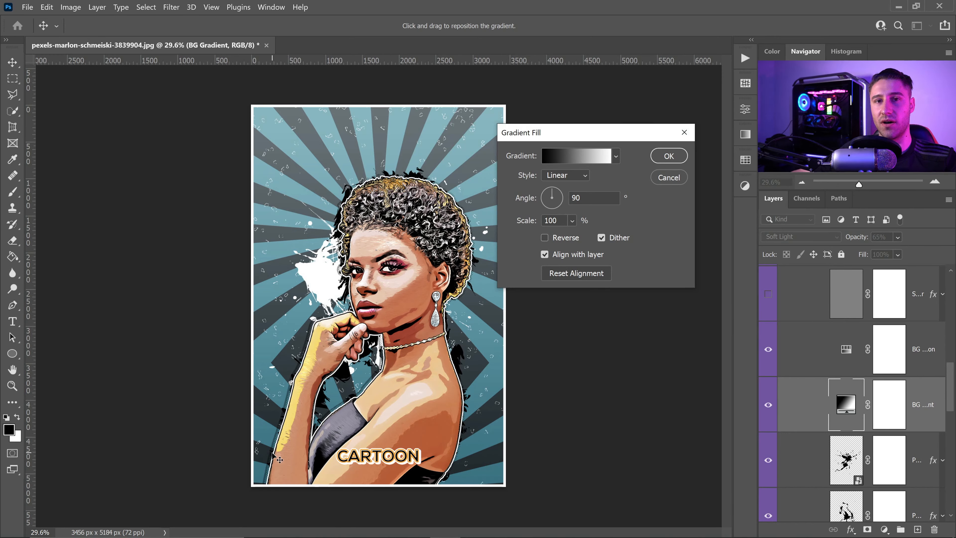
key(Return)
Hide the visible splatter layers below BG Gradient in the BG FX group and collapse the group
scroll(953, 378, down, 2)
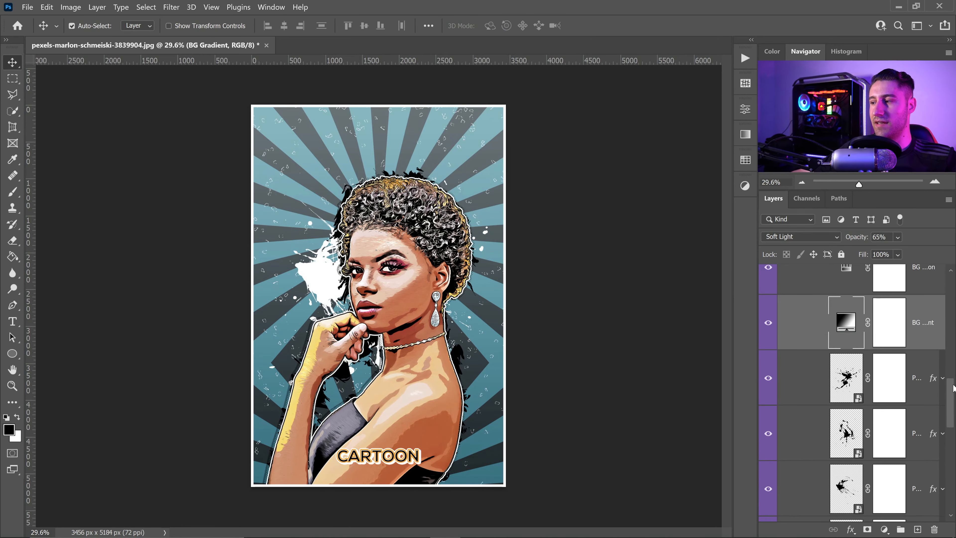
scroll(953, 387, down, 2)
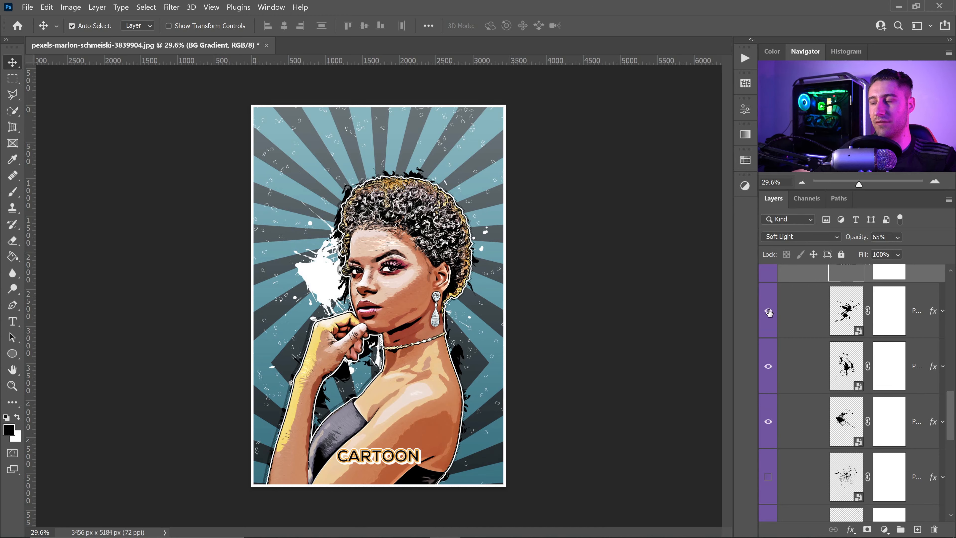
click(768, 311)
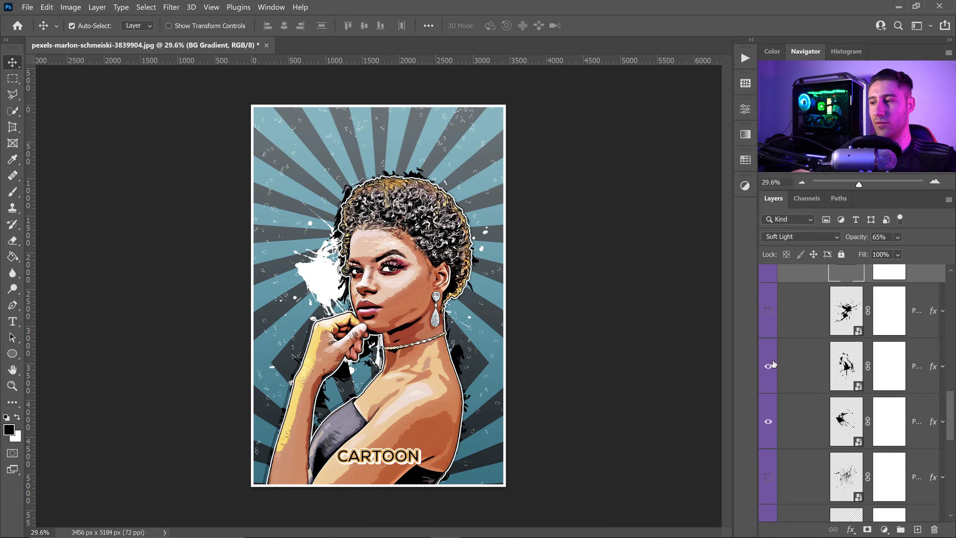
click(768, 422)
scroll(852, 402, down, 4)
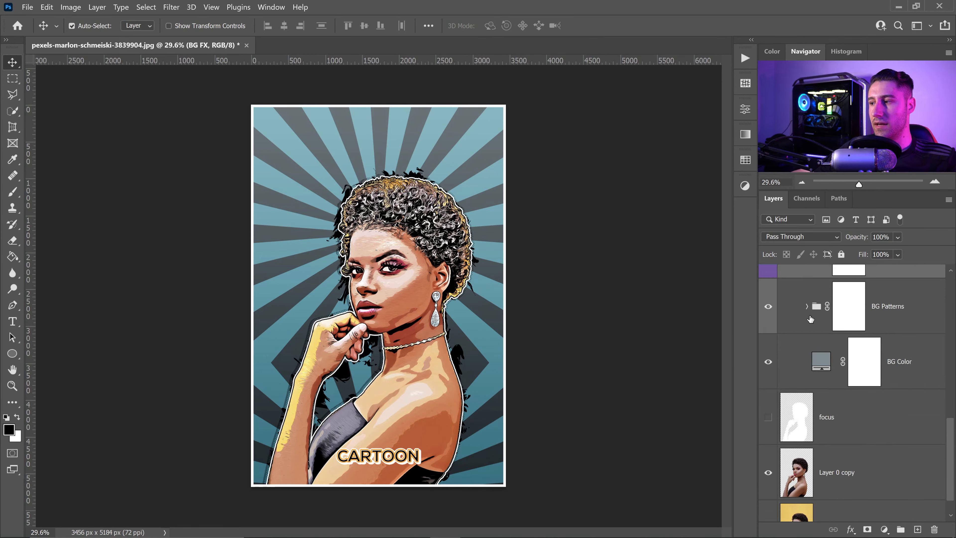
Expand the BG Patterns group and compare the background with and without the PT Rays 1 layer
click(807, 306)
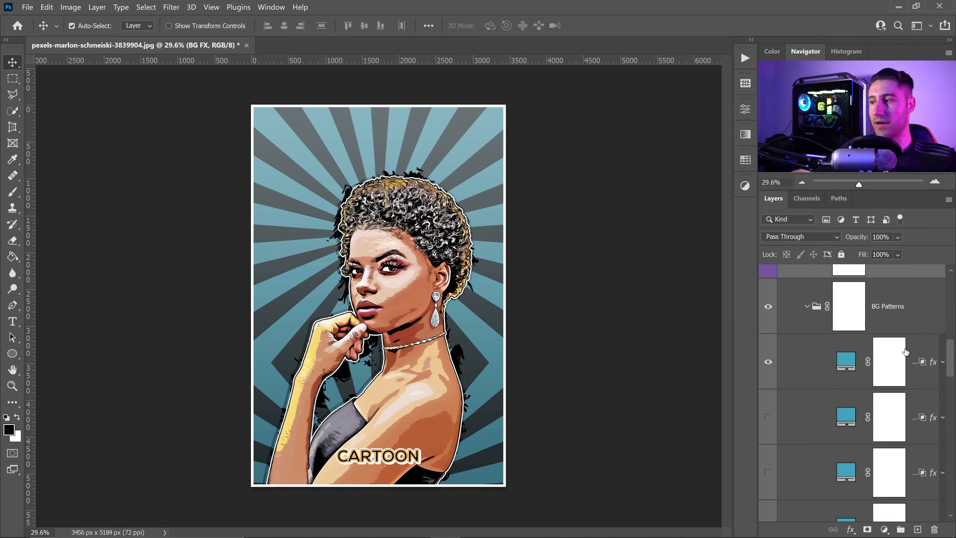
click(815, 365)
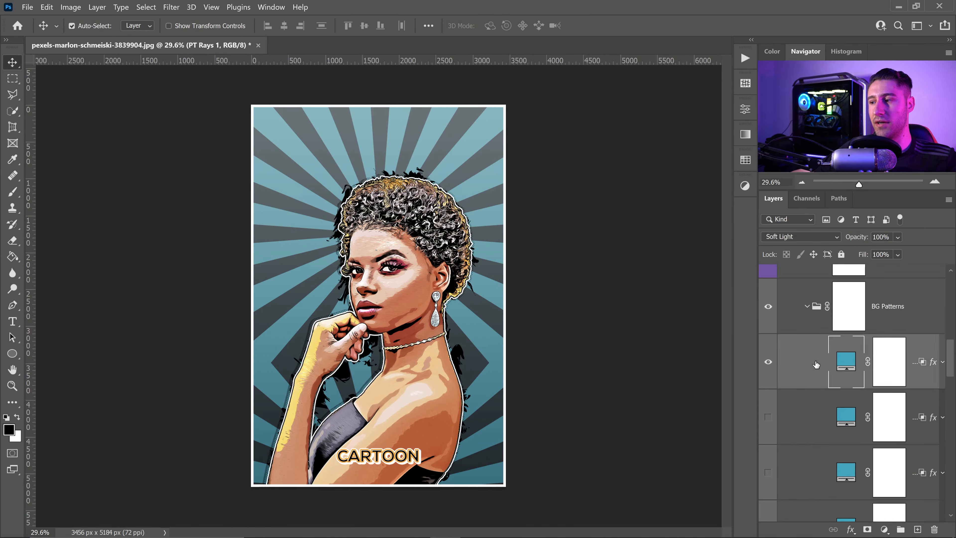
scroll(899, 369, down, 1)
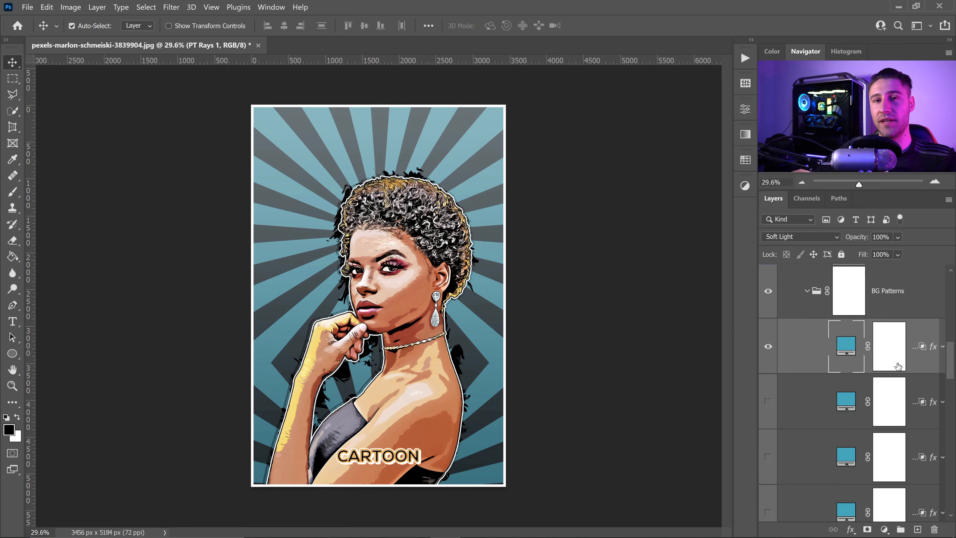
click(768, 346)
click(767, 457)
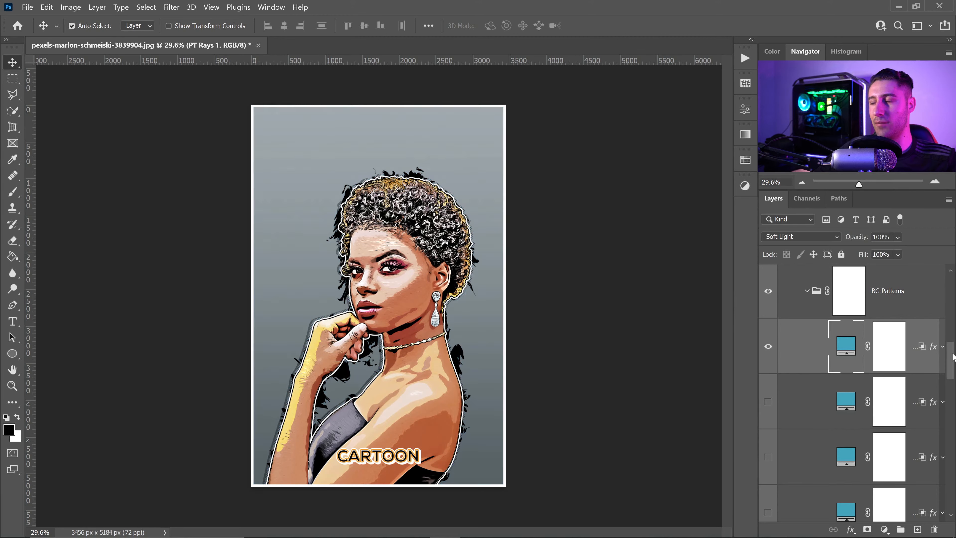
Show a geometric line pattern layer further down the BG Patterns group to overlay it on the rays
scroll(941, 363, down, 2)
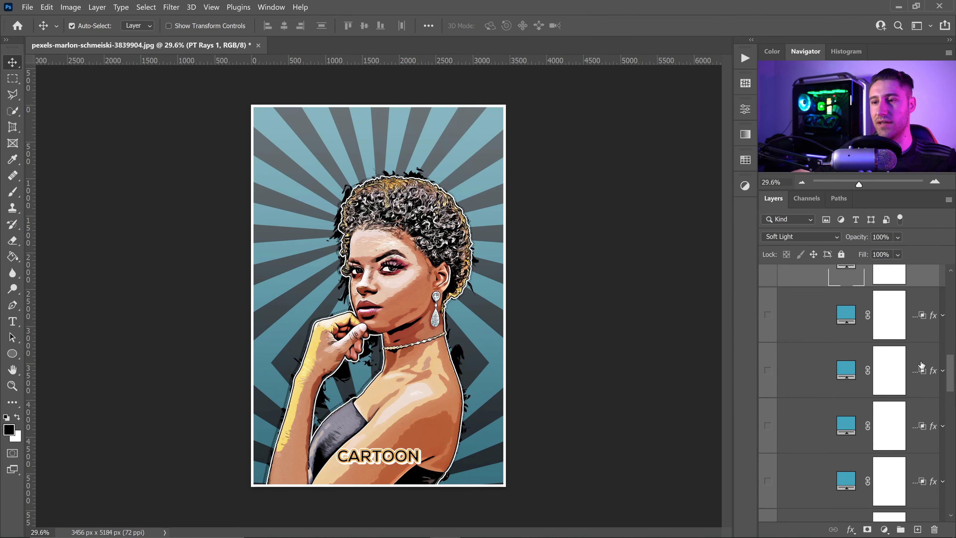
scroll(950, 372, down, 4)
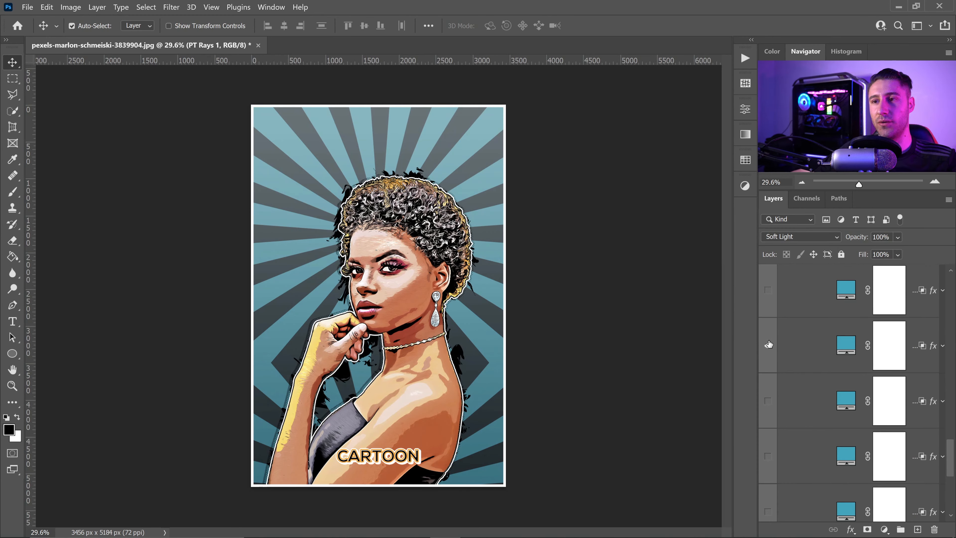
click(768, 345)
Recolour the PT Rays 1 fill to a saturated orange and the PT Geometric 2 line pattern fill to a lighter orange
scroll(888, 392, up, 2)
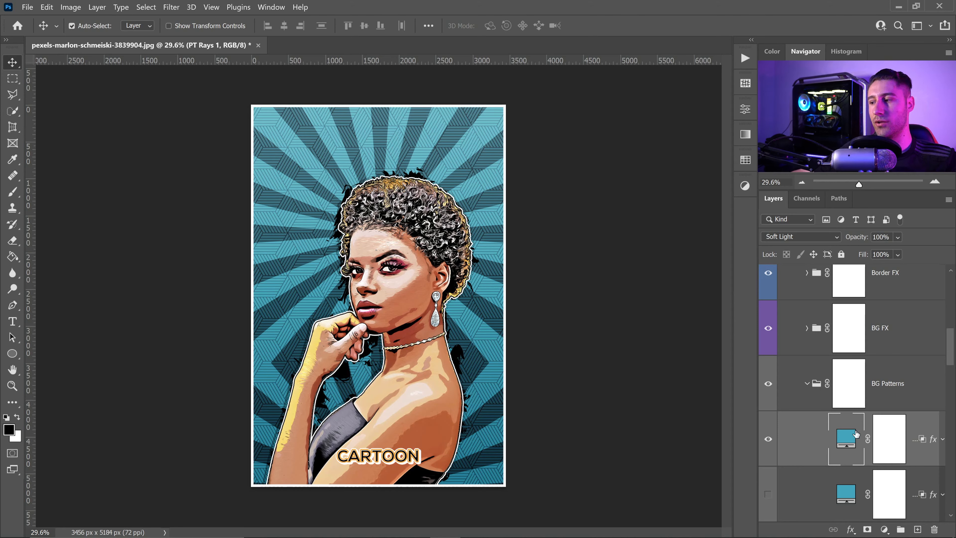
double_click(850, 440)
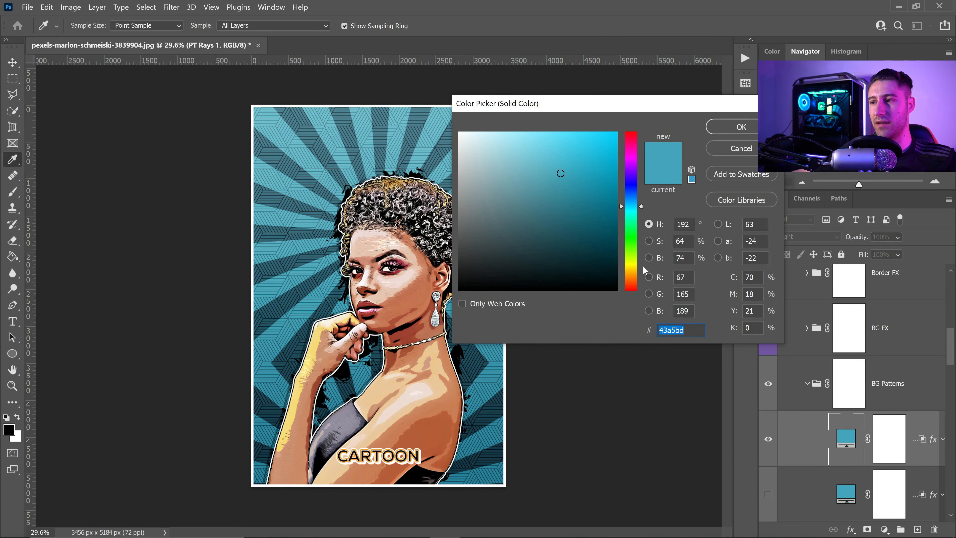
text(ffa853)
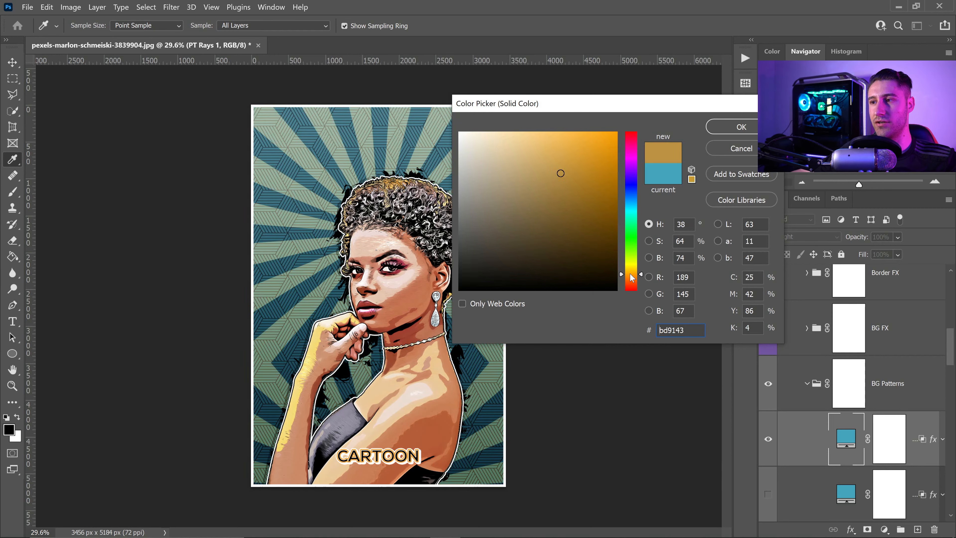
click(729, 125)
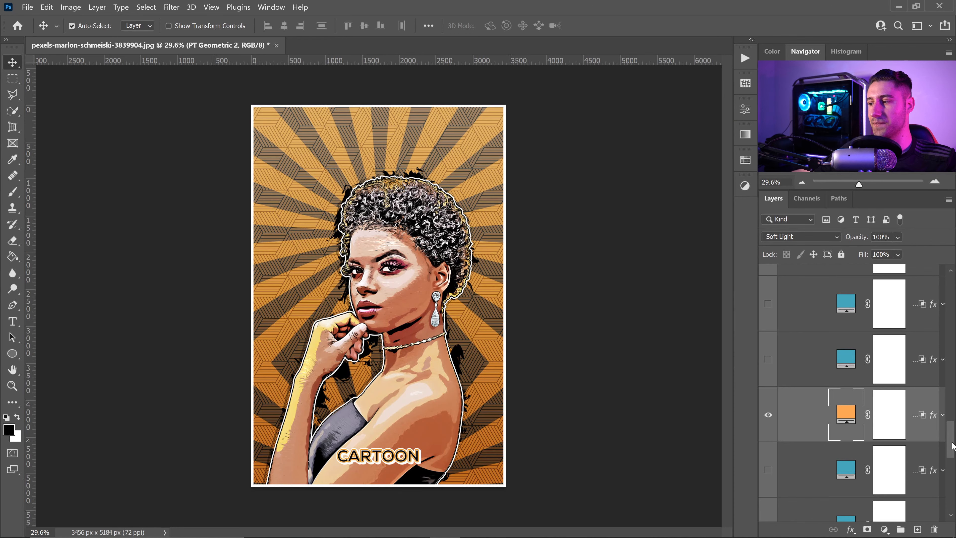
Set the Pattern Overlay scale of PT Rays 1 to 150% and reposition the rays behind the woman
drag(952, 446, 952, 354)
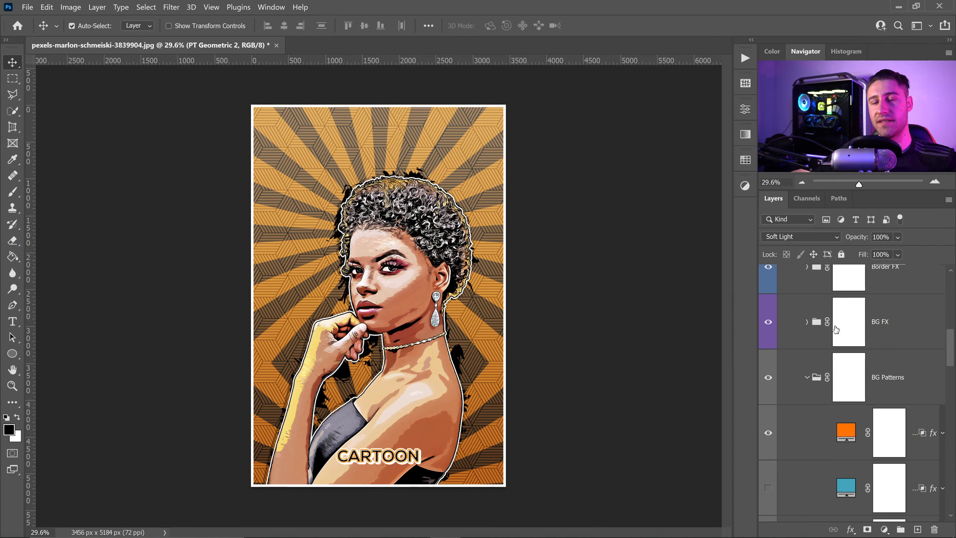
right_click(800, 429)
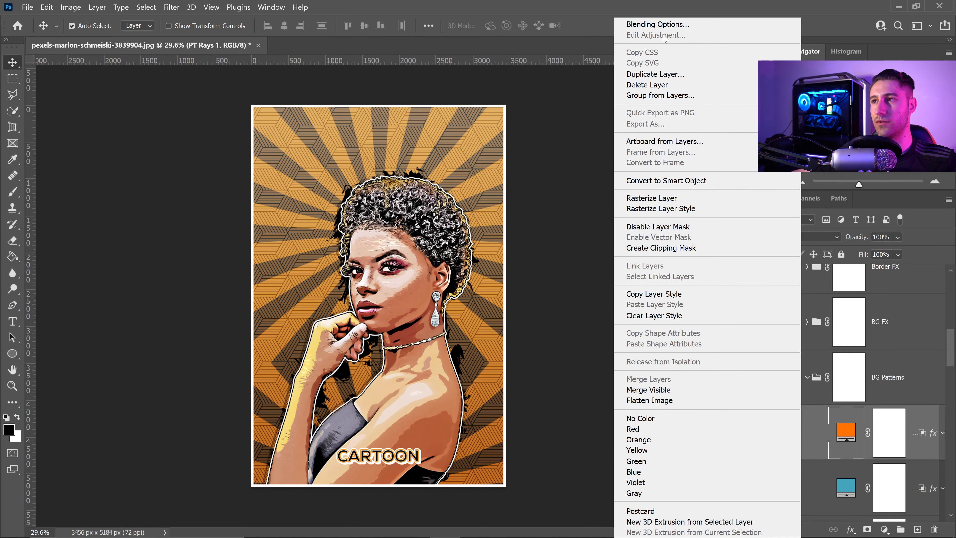
click(661, 25)
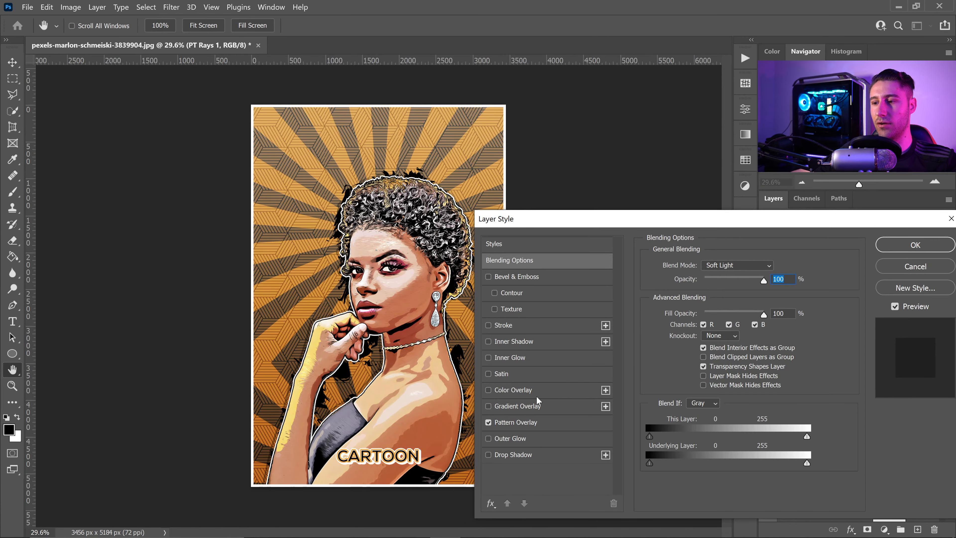
click(515, 424)
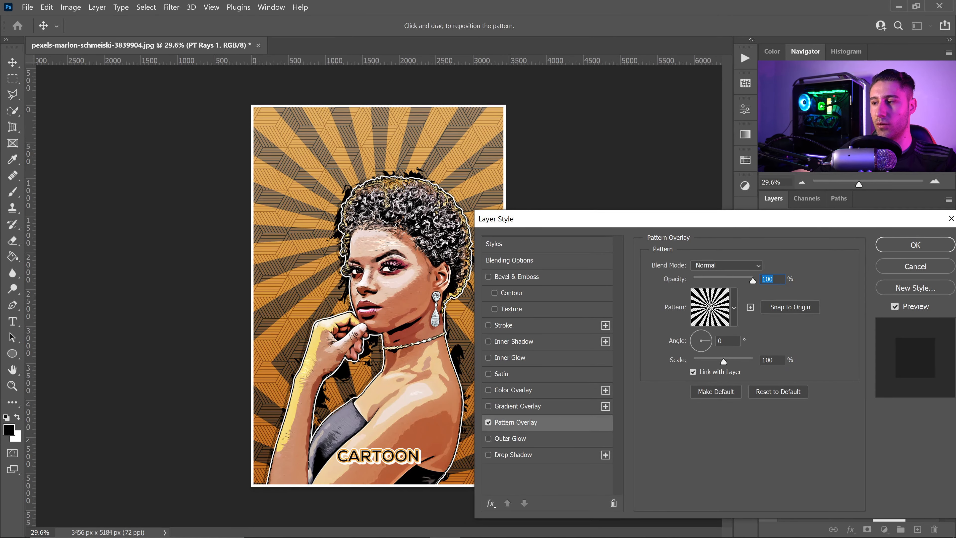
click(768, 360)
text(150)
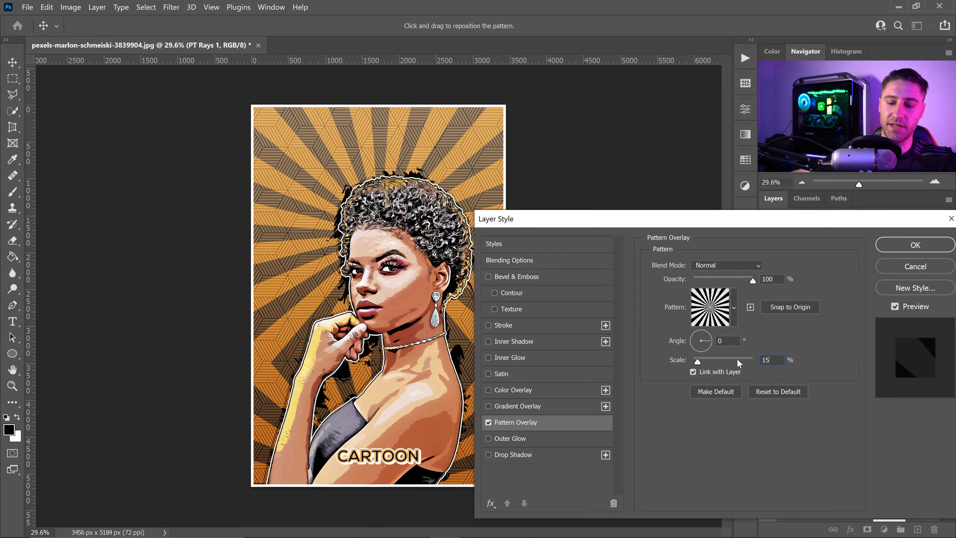
key(Tab)
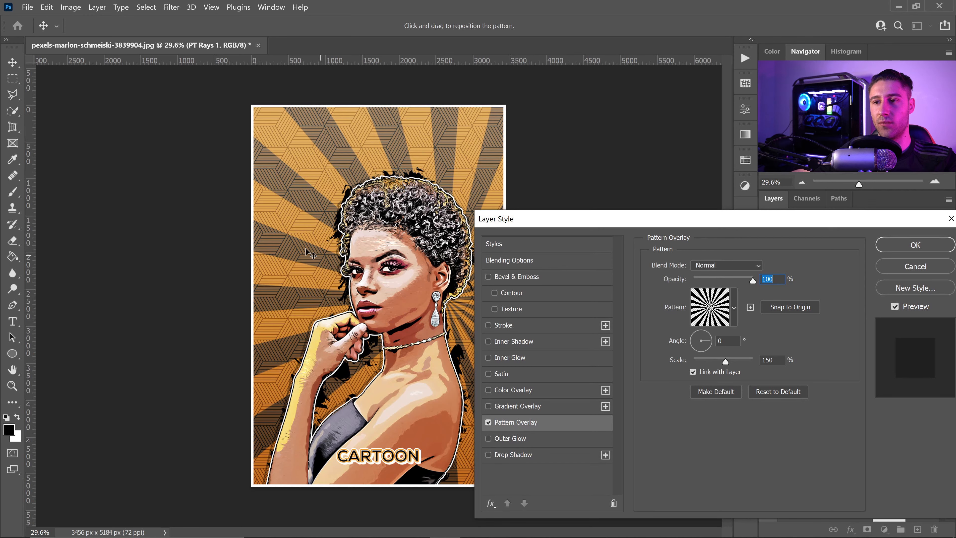
drag(306, 248, 301, 247)
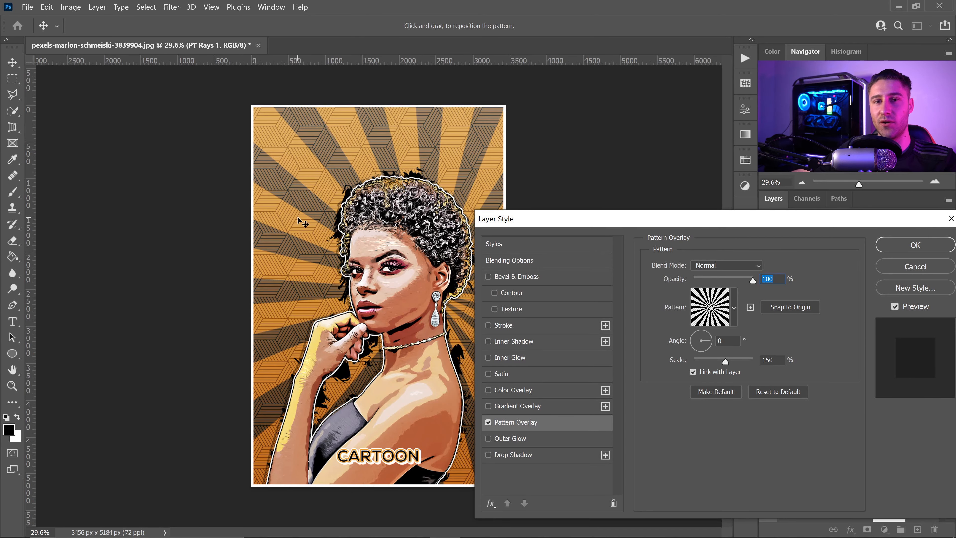
key(Return)
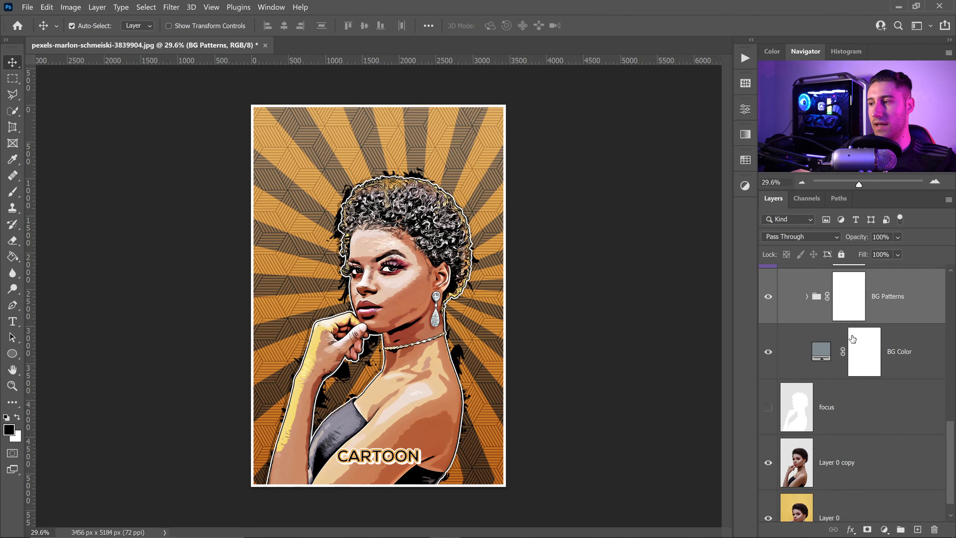
Change the BG Color fill layer below the BG Patterns group to dark red, hex a41e27
click(914, 354)
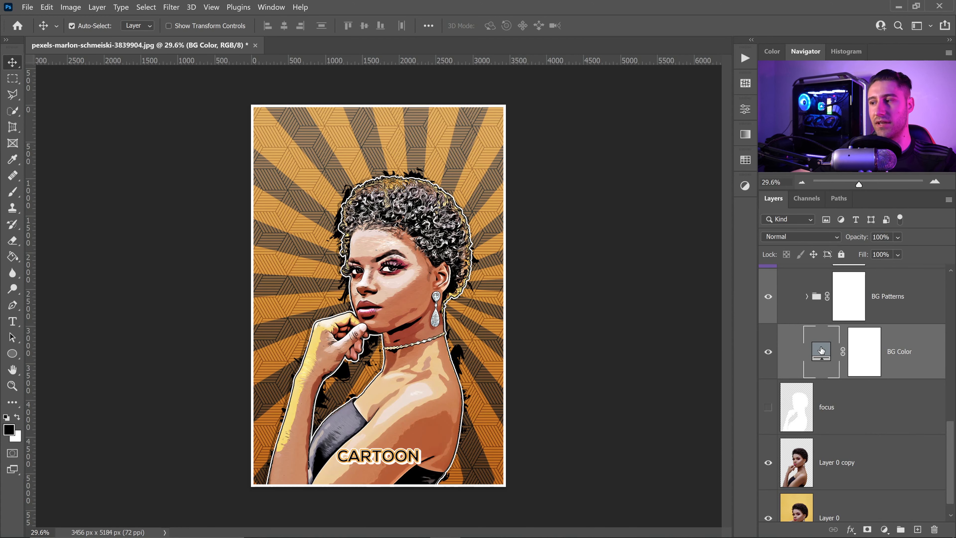
double_click(822, 351)
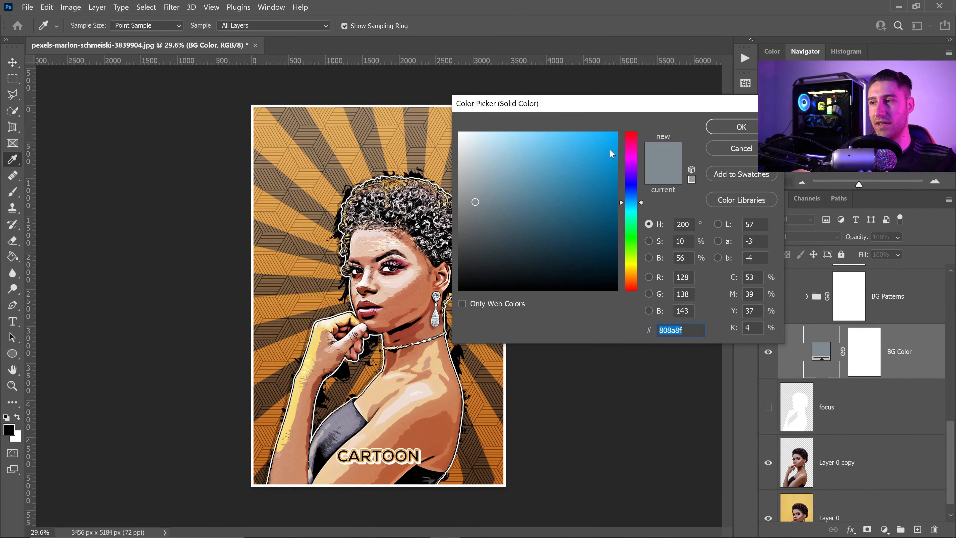
text(a41e27)
click(731, 128)
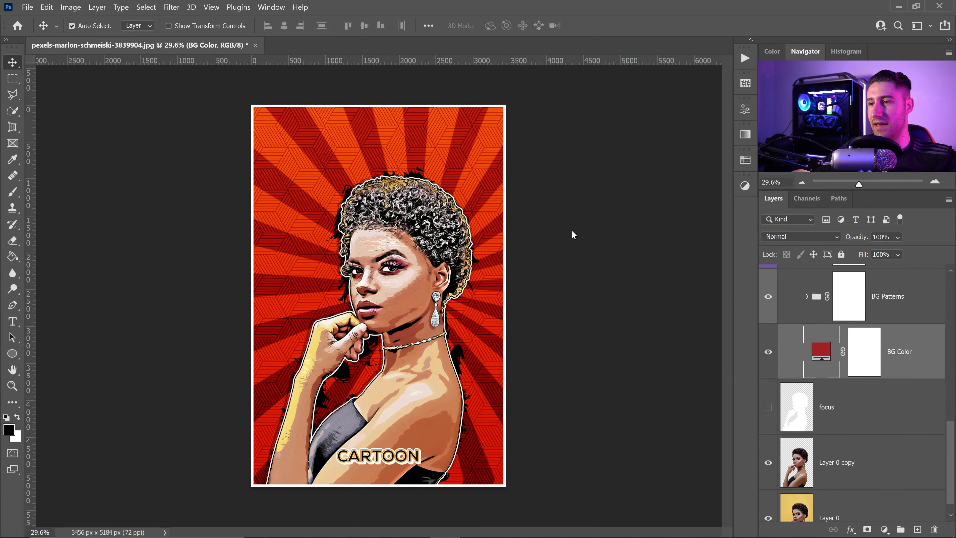